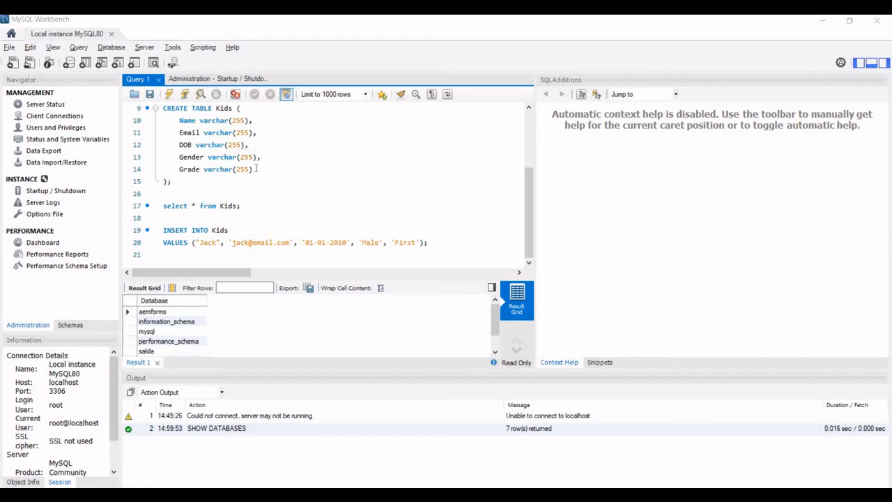
# Run only the "use aemforms;" statement from the query script.
pyautogui.scroll(3, 258, 167)
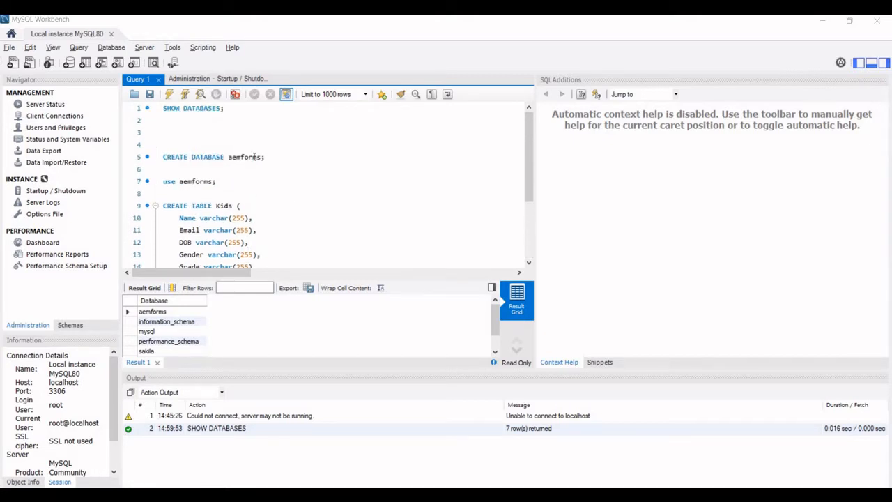
pyautogui.moveTo(264, 157); pyautogui.dragTo(164, 156)
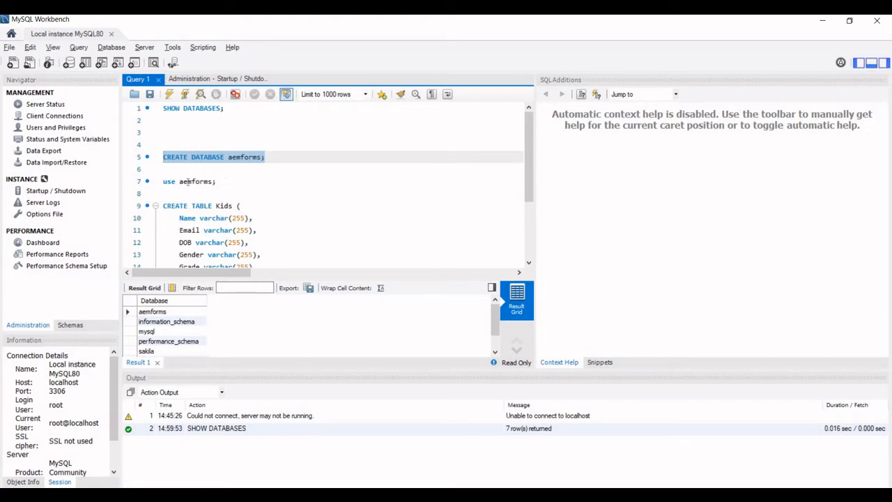
pyautogui.moveTo(216, 183); pyautogui.dragTo(153, 185)
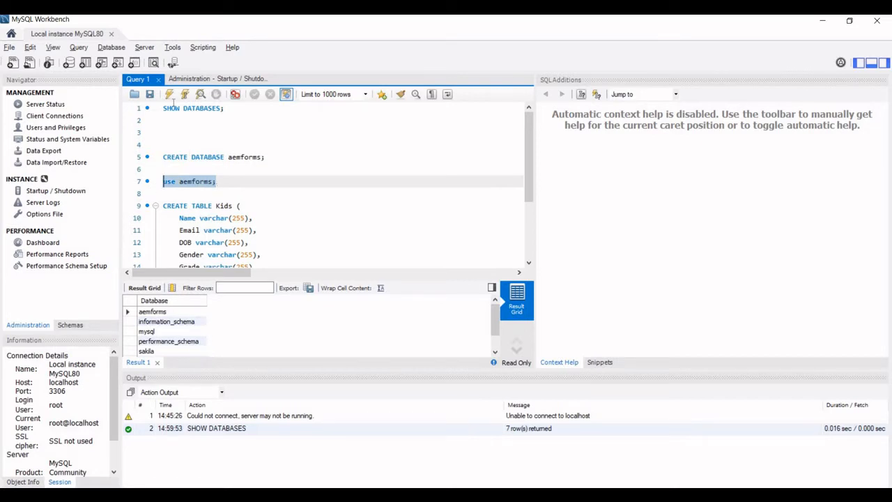
pyautogui.click(168, 94)
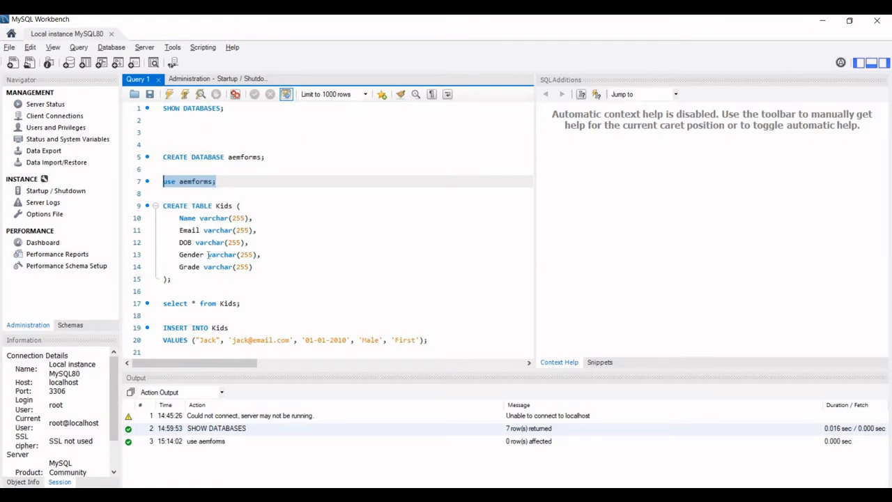
# Compare the Kids table's column definitions with the fields of the Summer Camp Form in the browser, dismissing the download warning there.
pyautogui.press('Down')
pyautogui.press('Down')
pyautogui.press('Down')
pyautogui.press('Down')
pyautogui.press('Down')
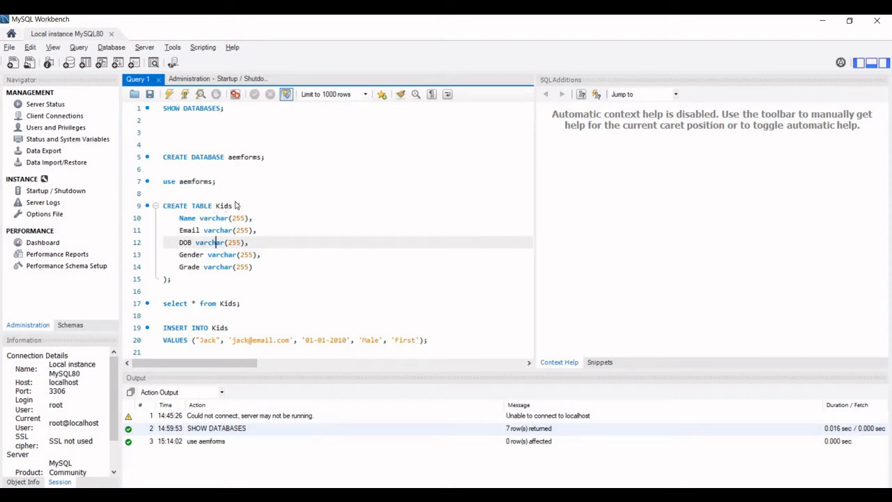
pyautogui.hotkey('alt', 'Tab')
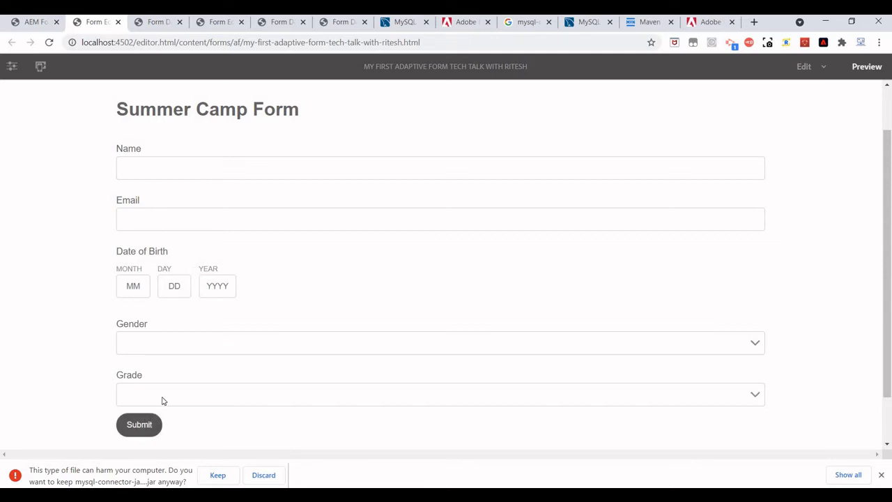
pyautogui.click(881, 475)
pyautogui.hotkey('alt', 'Tab')
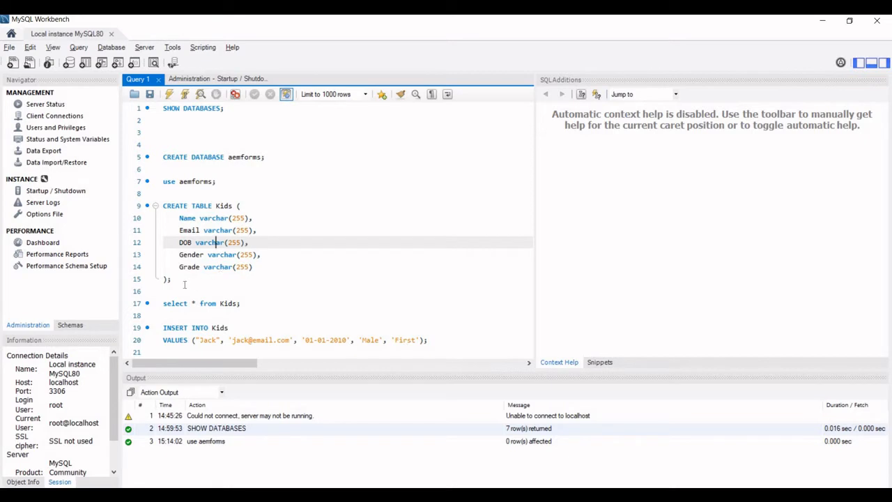
# Run the CREATE TABLE Kids statement with its Name, Email, DOB, Gender and Grade columns.
pyautogui.moveTo(165, 207); pyautogui.dragTo(172, 279)
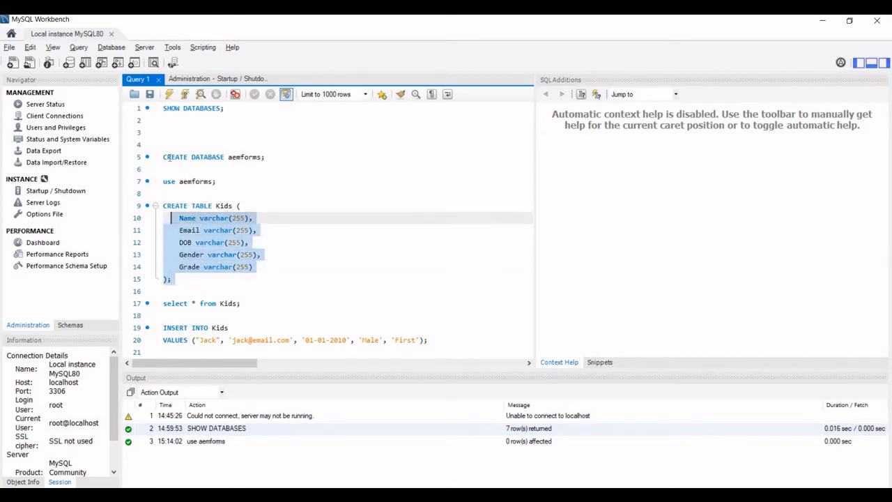
pyautogui.click(169, 96)
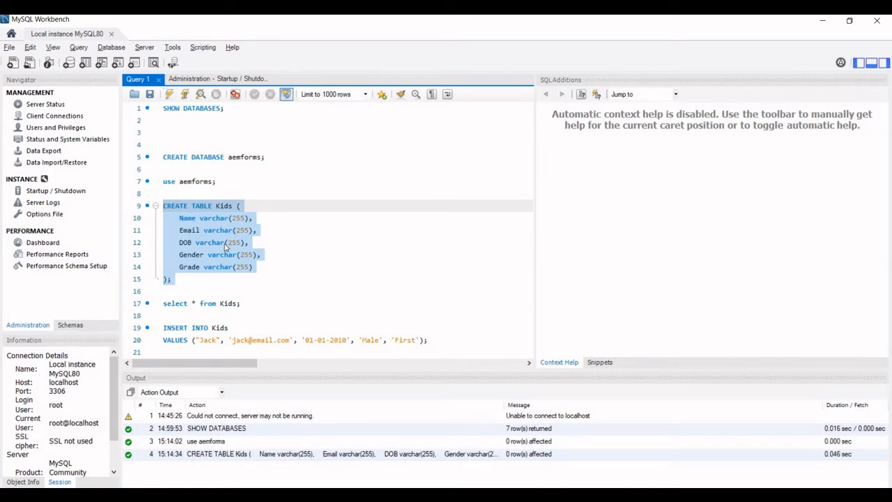
# Run the prepared INSERT INTO Kids statement for the sample child and query the table with "select * from Kids;".
pyautogui.click(270, 325)
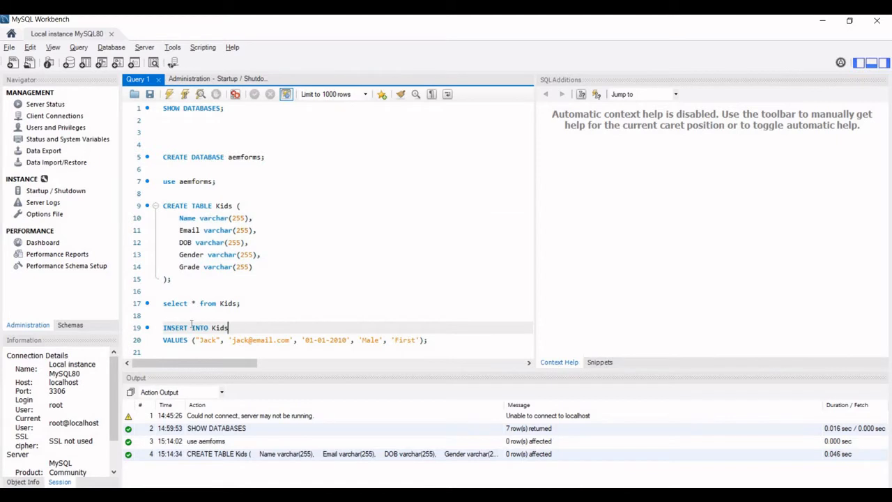
pyautogui.moveTo(428, 340); pyautogui.dragTo(160, 328)
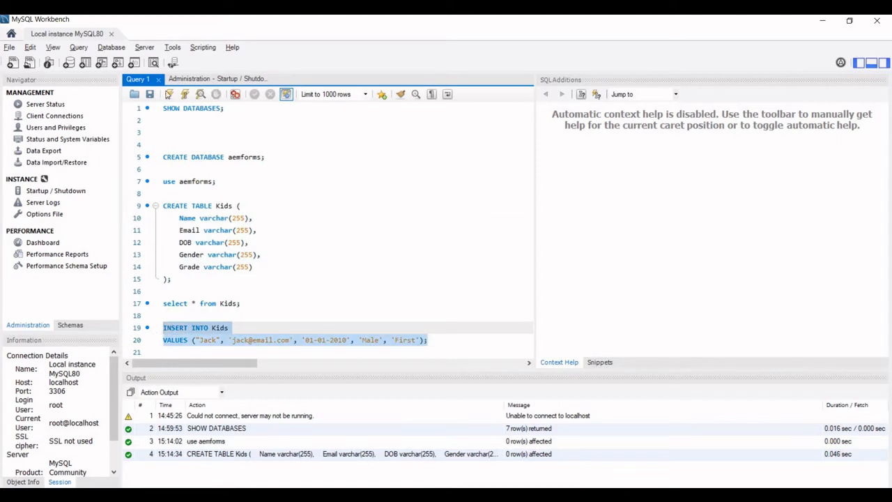
pyautogui.click(169, 94)
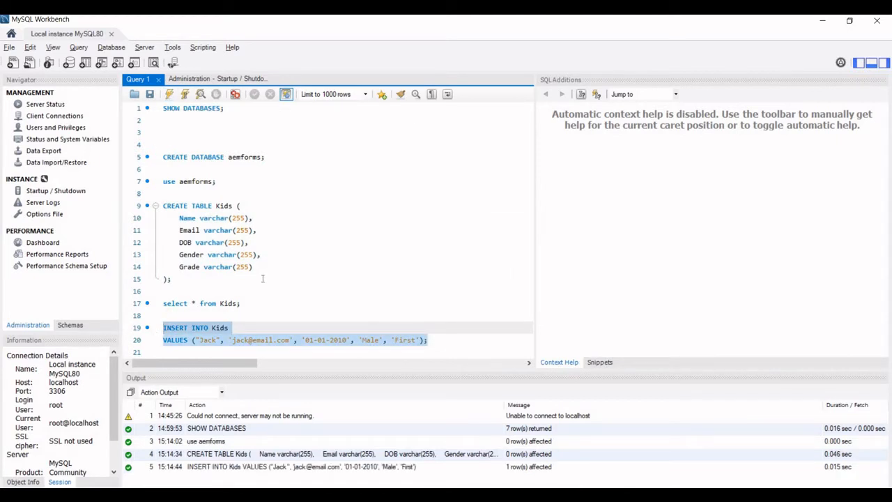
pyautogui.moveTo(240, 303); pyautogui.dragTo(162, 304)
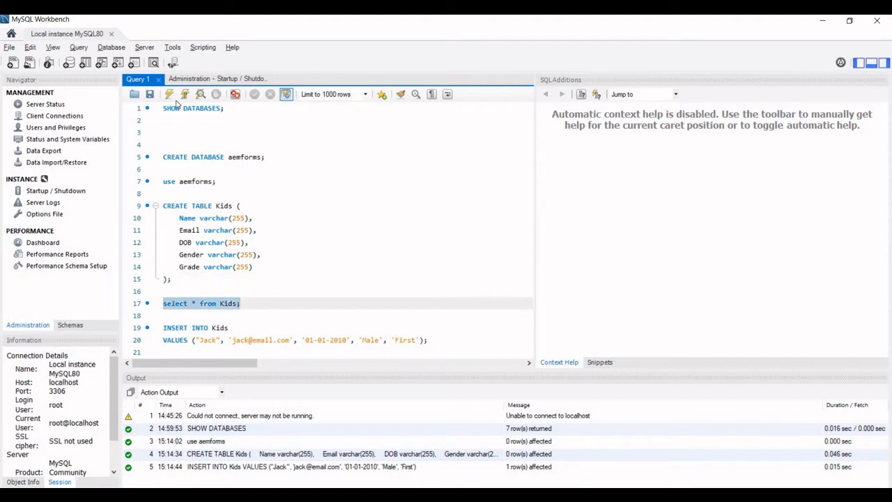
pyautogui.click(169, 95)
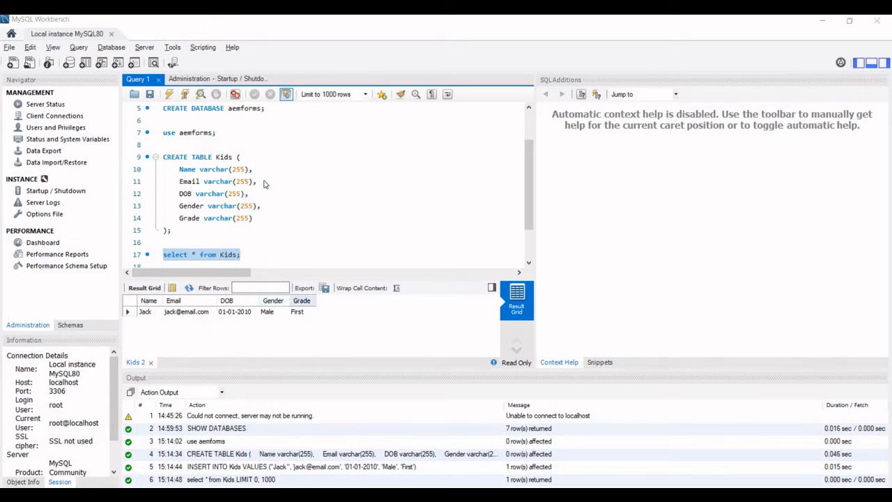
# Switch to the browser and open the Adobe Experience Manager start page at localhost:4502 in place of the form details page.
pyautogui.hotkey('alt', 'Tab')
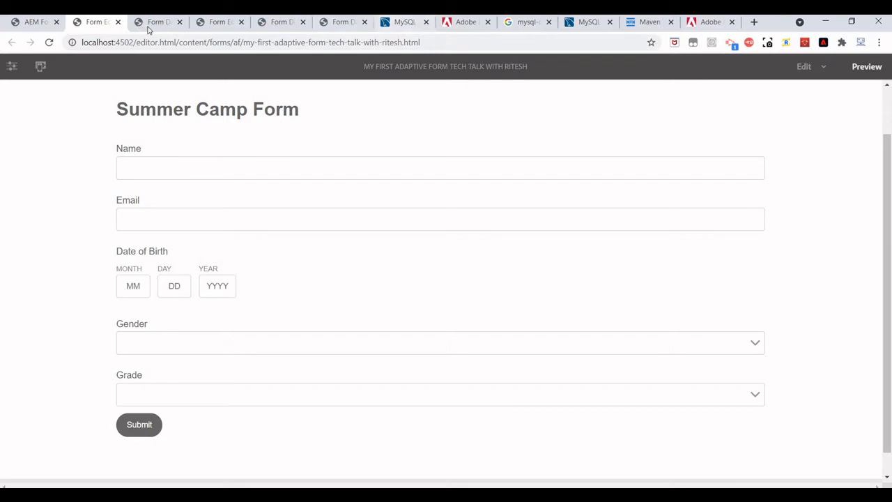
pyautogui.click(36, 24)
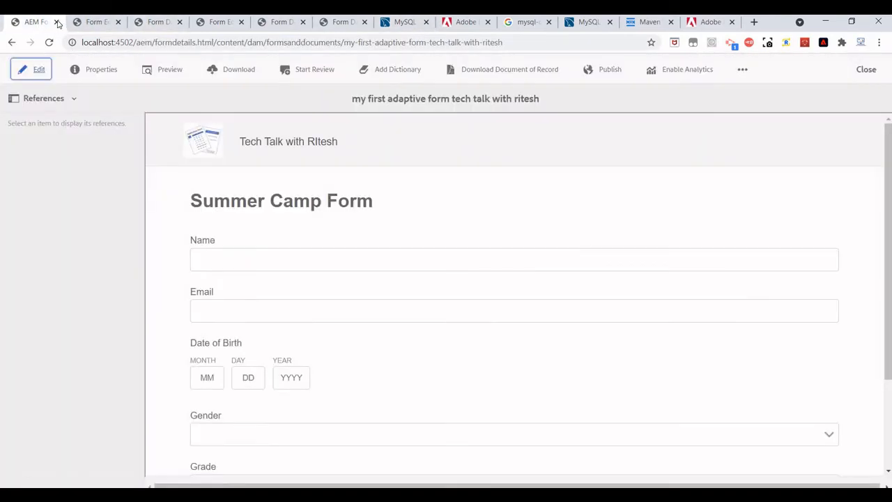
pyautogui.click(94, 24)
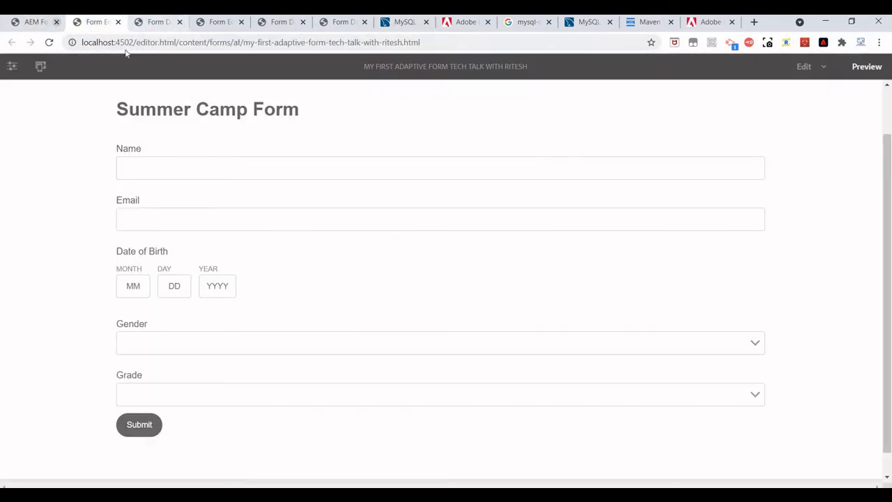
pyautogui.click(41, 25)
pyautogui.moveTo(137, 42); pyautogui.dragTo(654, 55)
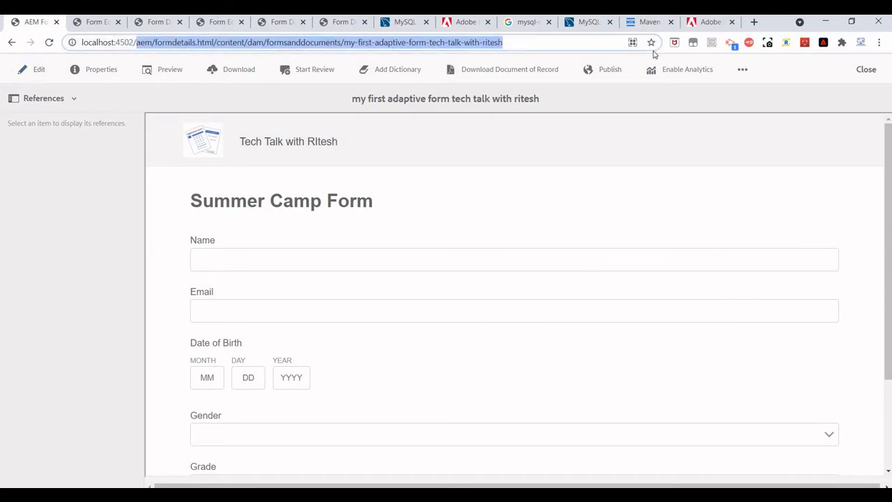
pyautogui.press('BackSpace')
pyautogui.press('Return')
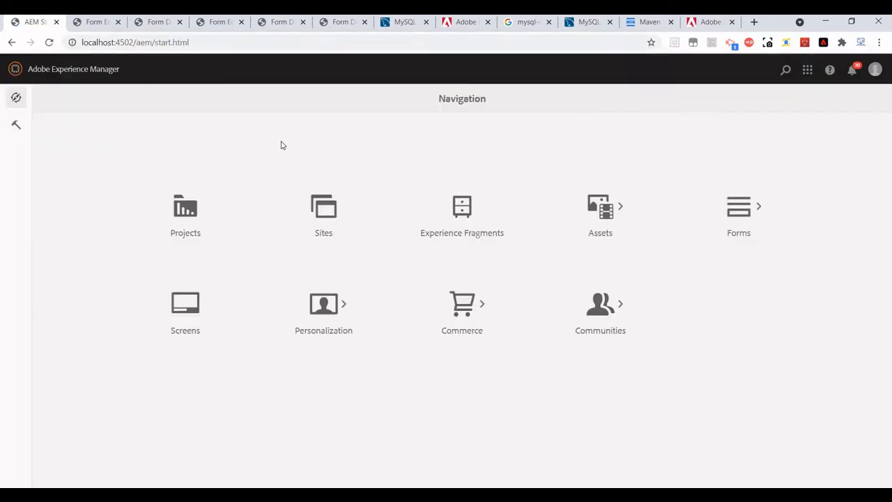
# Open the form data model "my first data integration" for editing from the Data Integrations section of Forms.
pyautogui.click(732, 223)
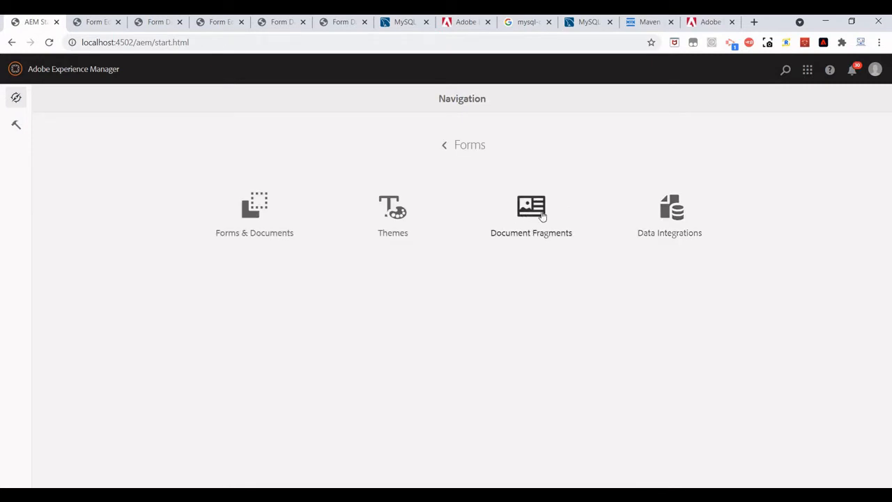
pyautogui.click(663, 218)
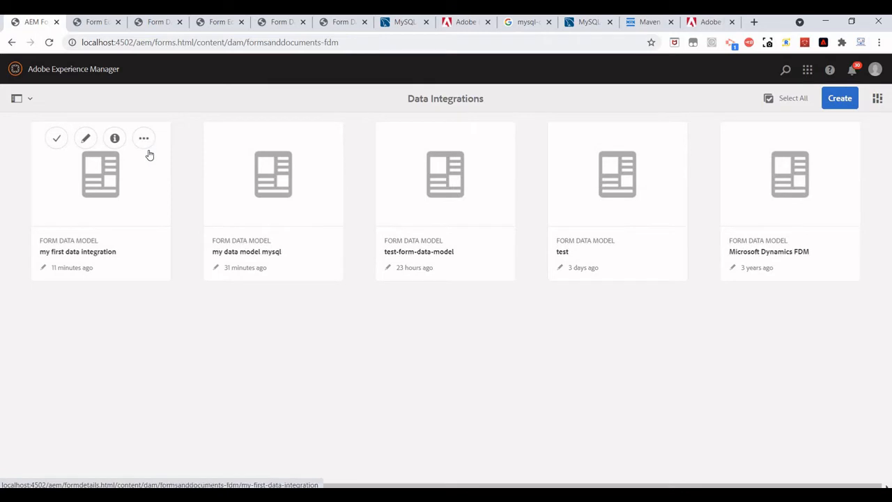
pyautogui.click(85, 139)
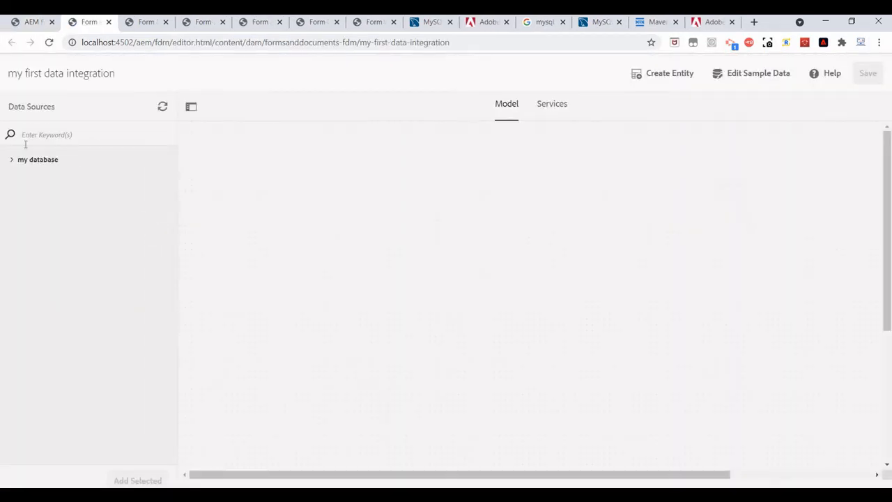
# Check the tables of the aemforms schema under "my database" and refresh the data source definitions.
pyautogui.click(12, 160)
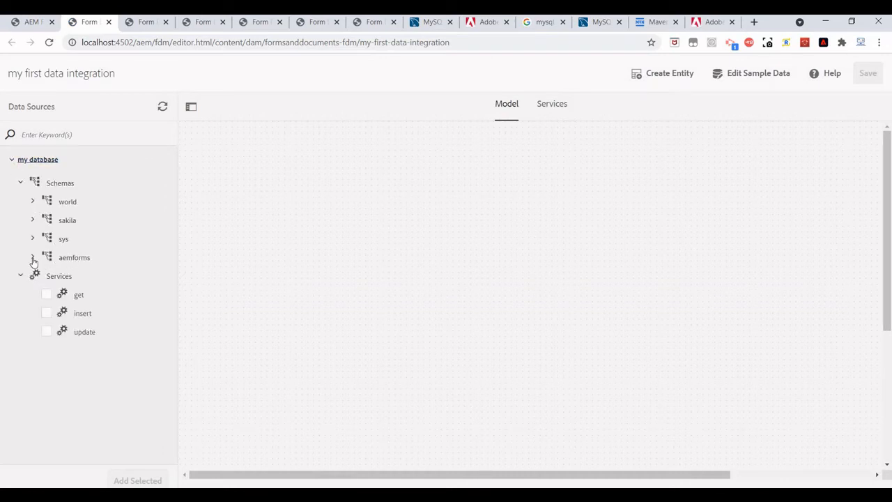
pyautogui.click(32, 258)
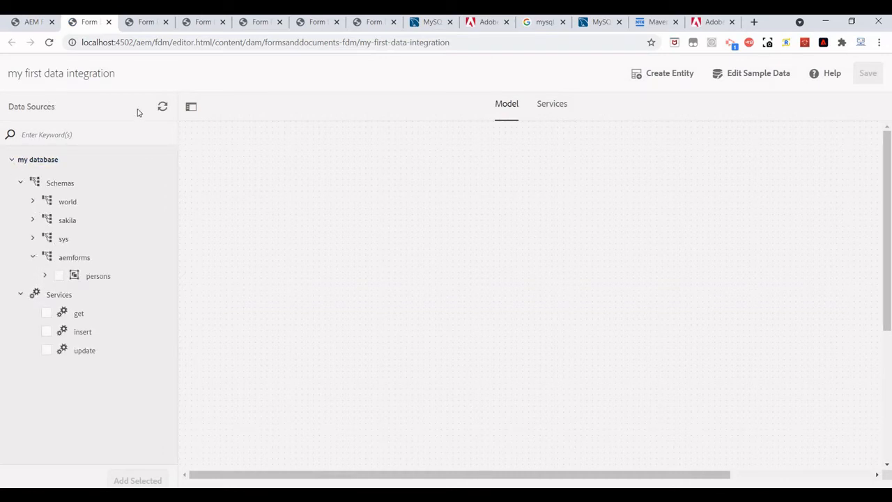
pyautogui.click(162, 107)
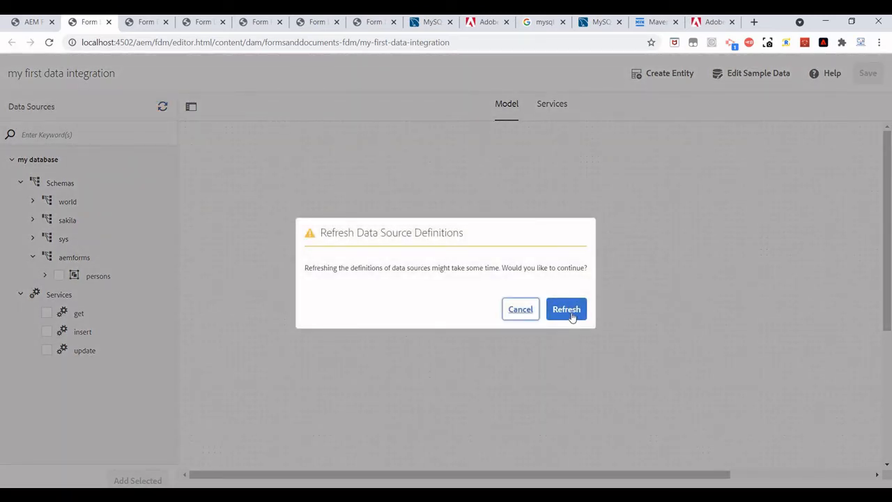
pyautogui.click(568, 311)
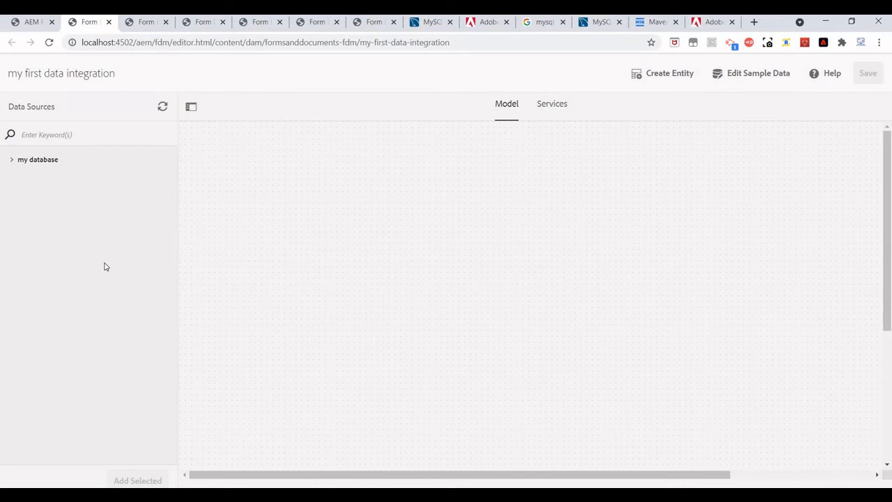
# Expand "my database" and its aemforms schema to show the columns of the kids table.
pyautogui.click(12, 161)
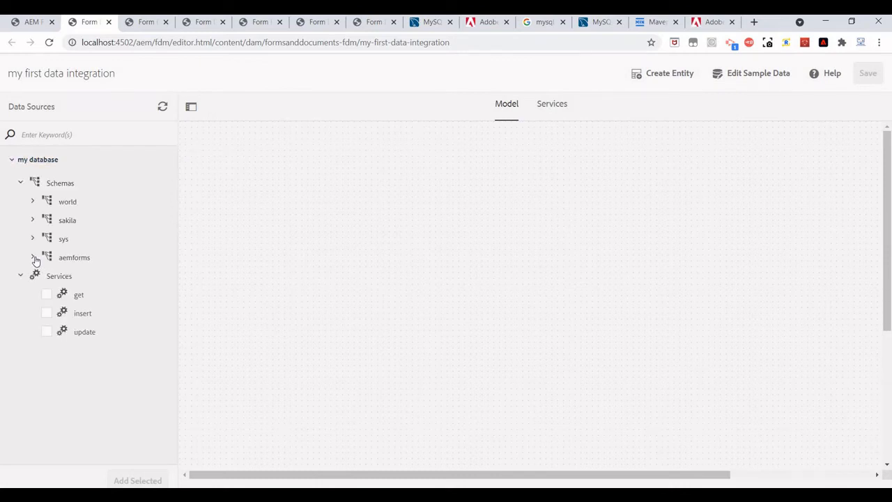
pyautogui.click(34, 258)
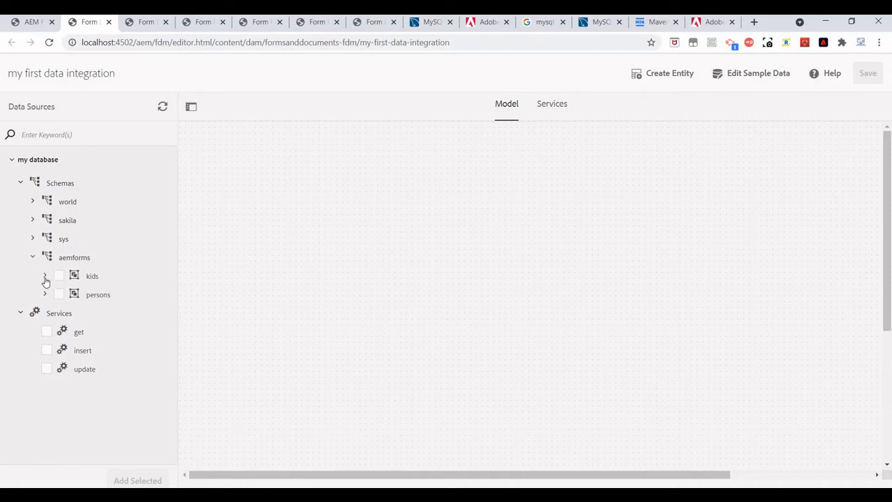
pyautogui.click(45, 277)
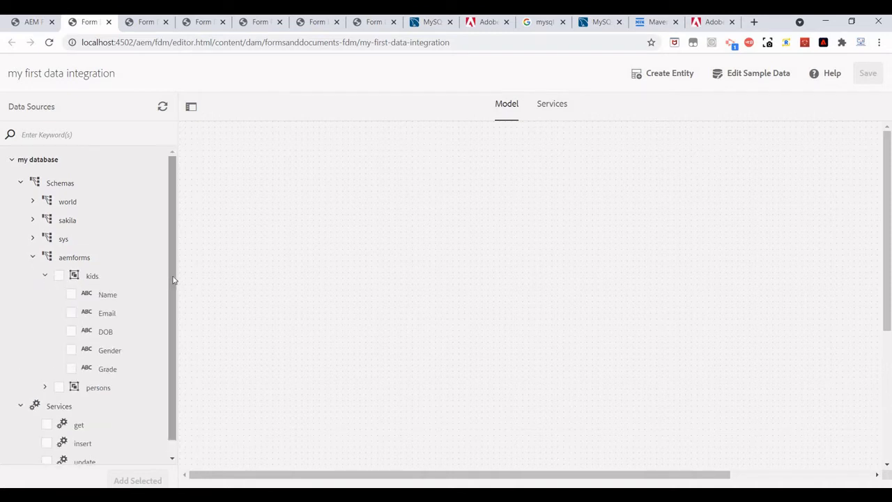
pyautogui.scroll(-1, 176, 302)
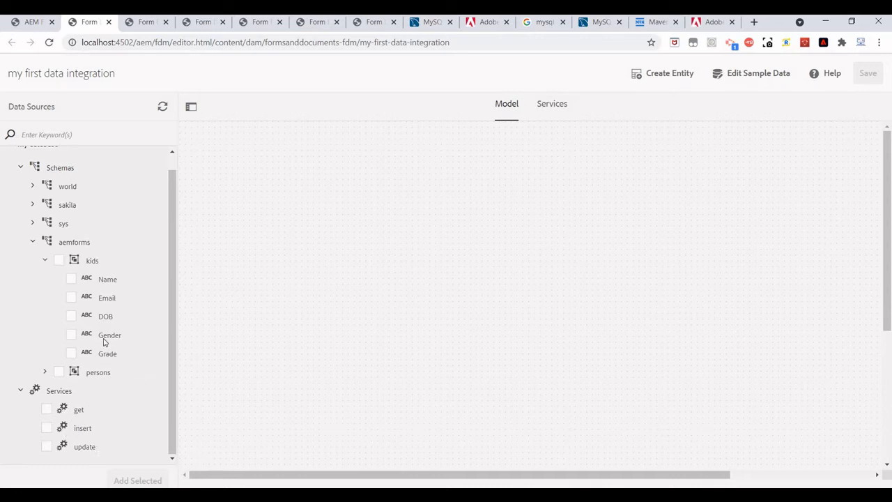
pyautogui.scroll(1, 106, 341)
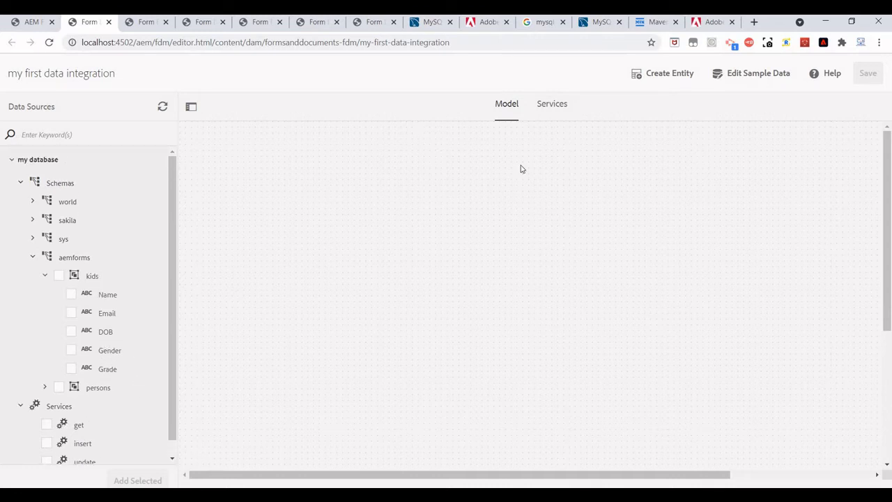
# Add the kids table with all its columns and the get, insert and update services to the data model, and display the services list.
pyautogui.click(552, 104)
pyautogui.click(47, 425)
pyautogui.scroll(-1, 136, 367)
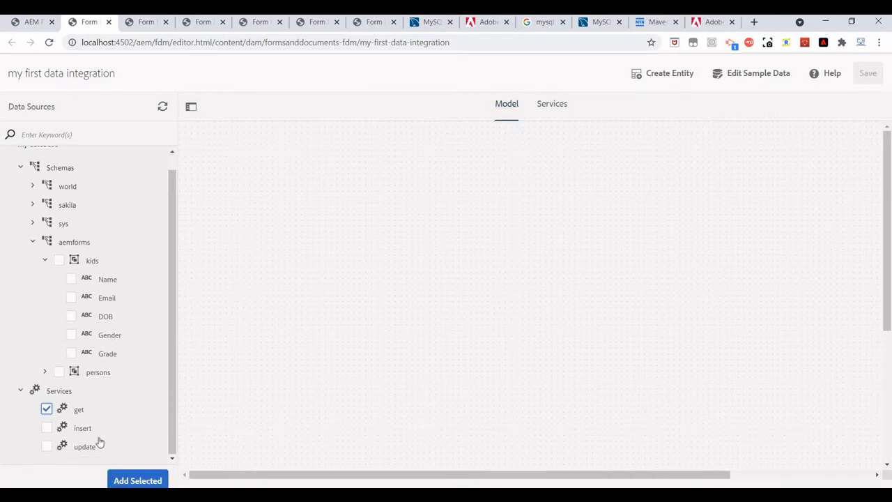
pyautogui.click(47, 447)
pyautogui.click(46, 427)
pyautogui.click(60, 261)
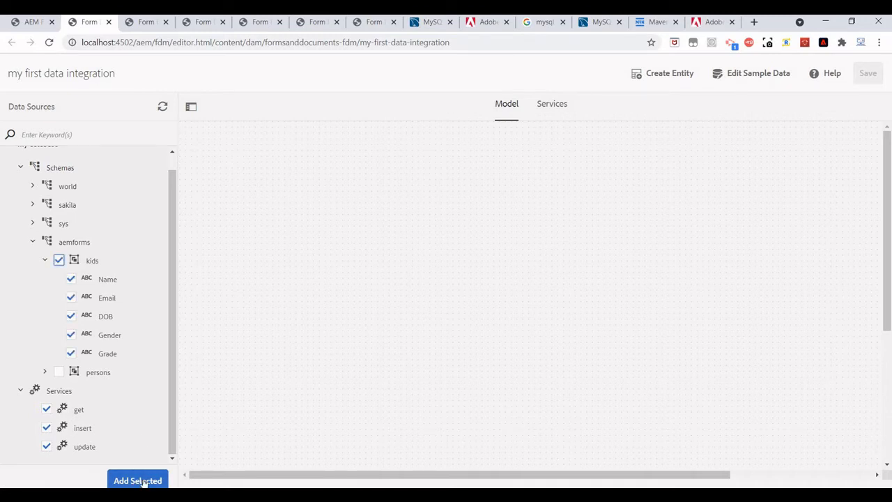
pyautogui.click(137, 480)
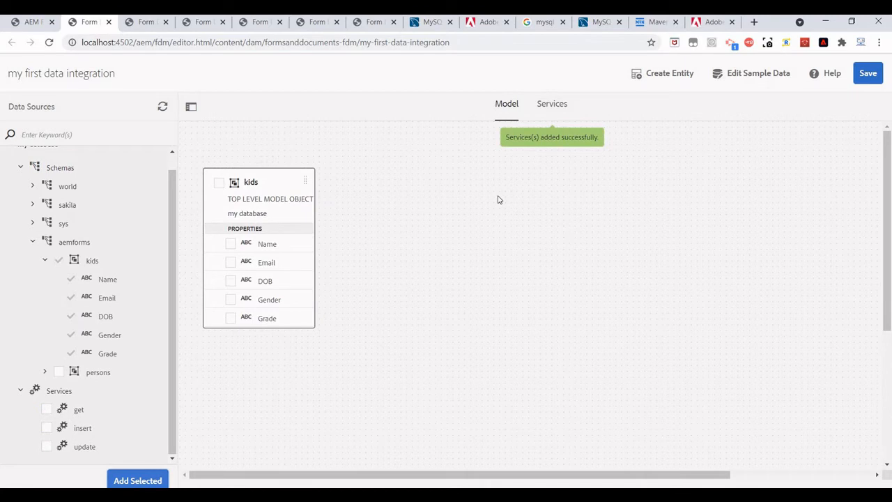
pyautogui.click(554, 109)
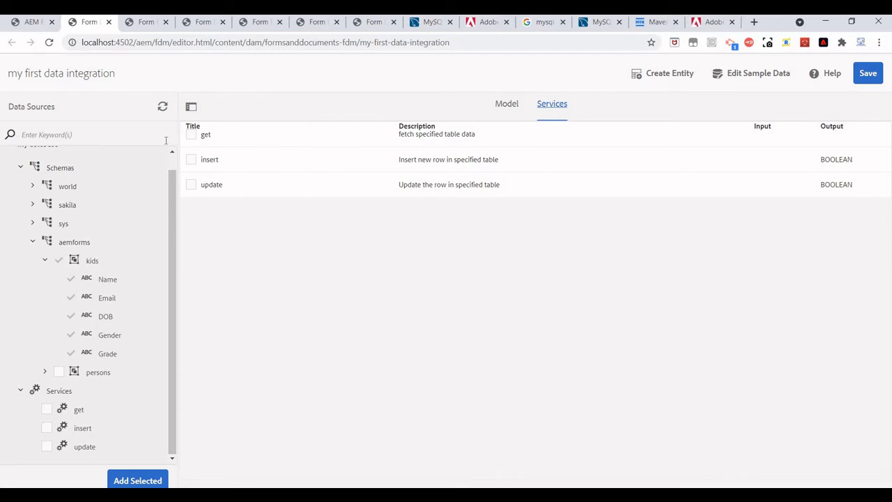
# Title the get service "Get Kids data" and set kids as its output model object.
pyautogui.click(191, 134)
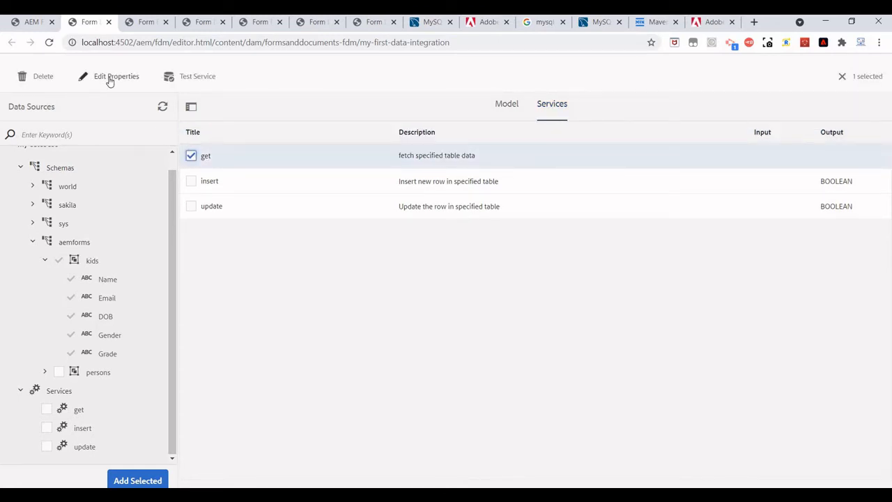
pyautogui.click(109, 79)
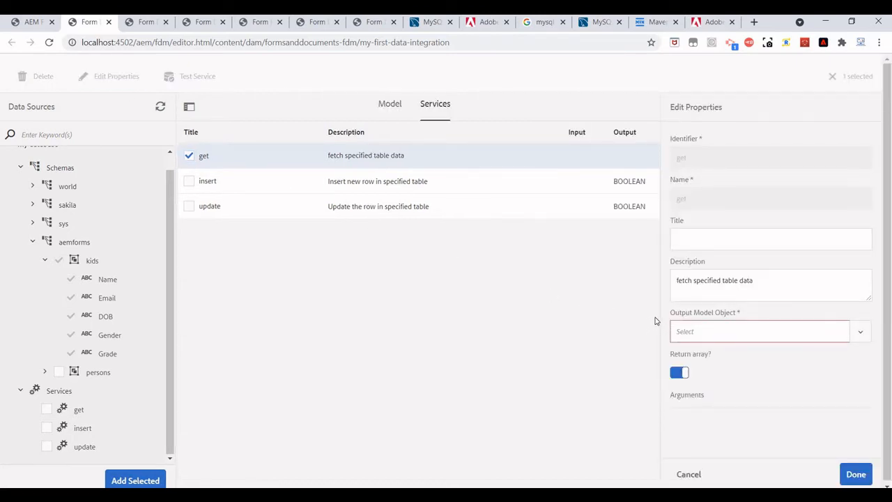
pyautogui.click(708, 239)
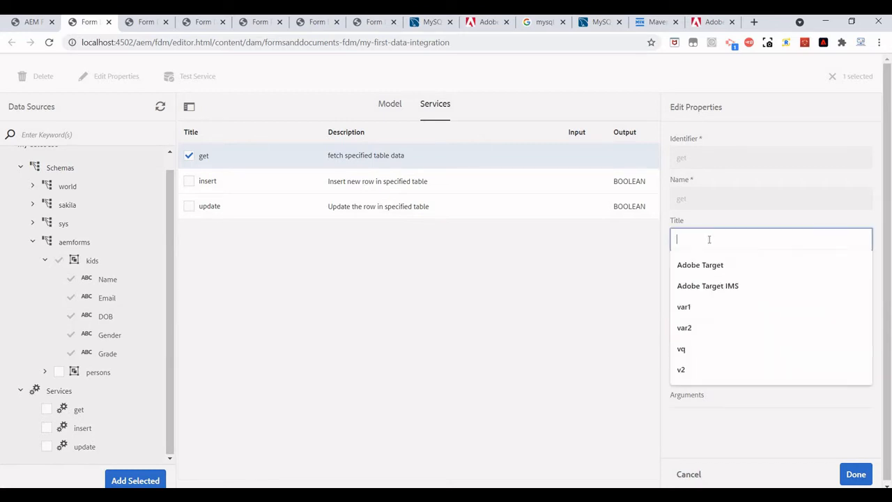
pyautogui.write('Get Kids')
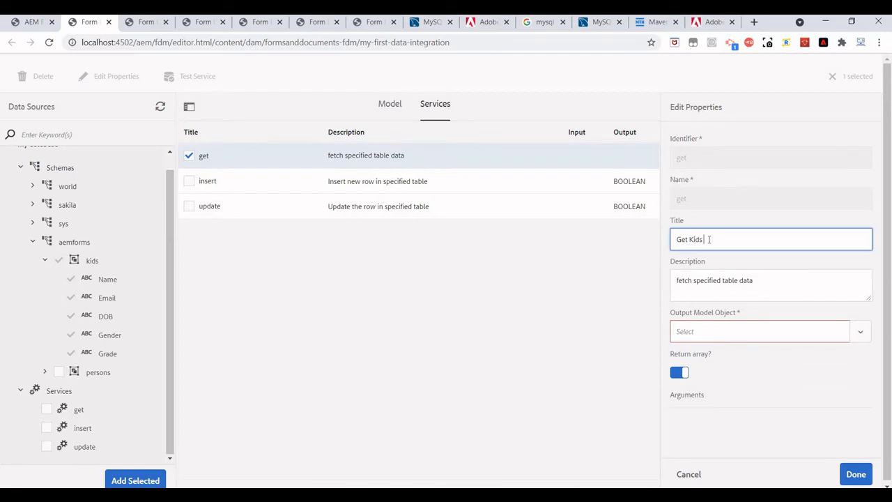
pyautogui.write(' data')
pyautogui.click(861, 336)
pyautogui.click(722, 357)
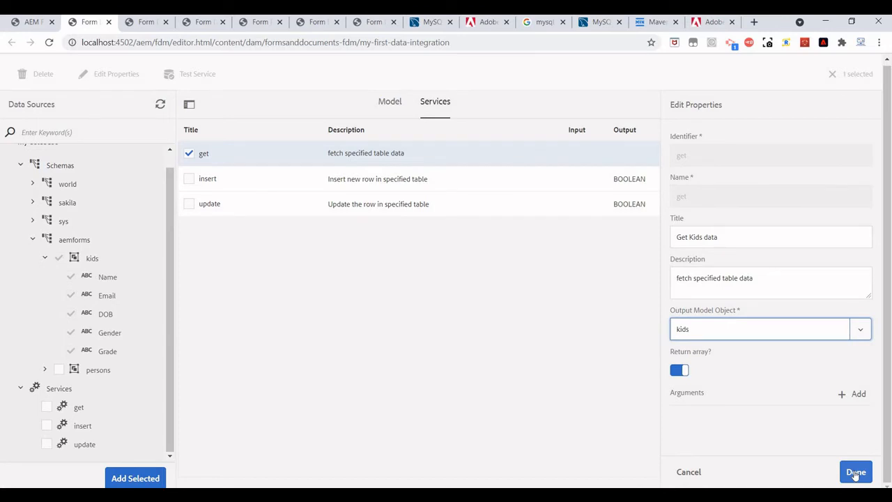
pyautogui.click(856, 474)
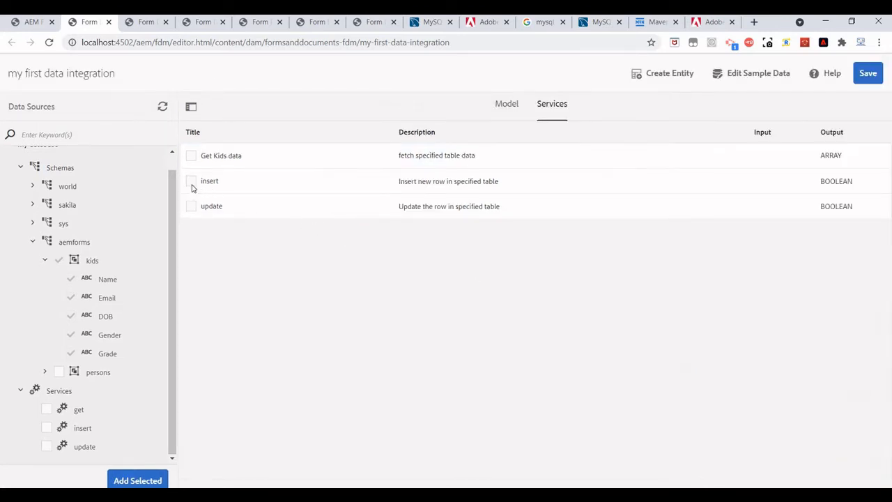
# Title the insert service "Insert kids data" and set kids as its input model object.
pyautogui.click(193, 178)
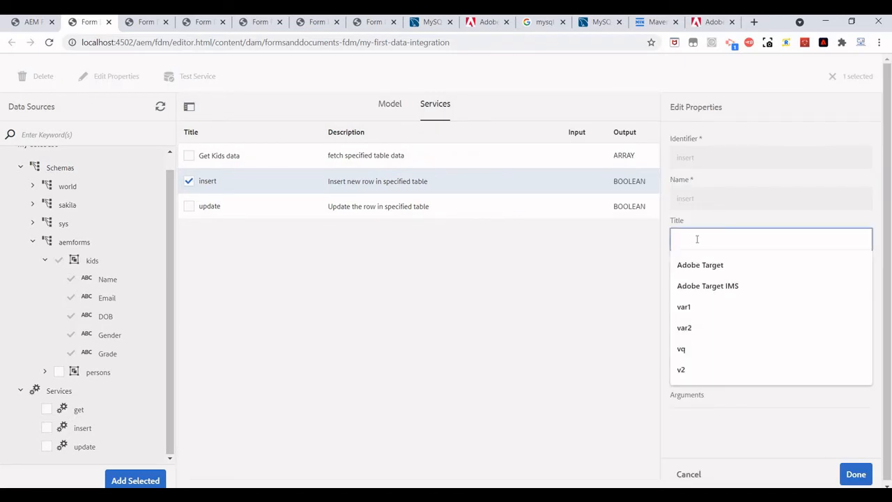
pyautogui.write('Insert')
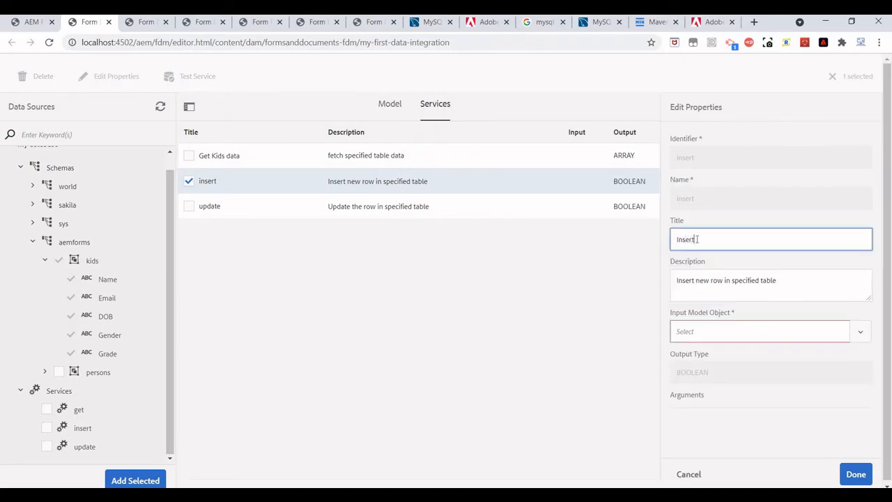
pyautogui.write(' kids data')
pyautogui.click(860, 339)
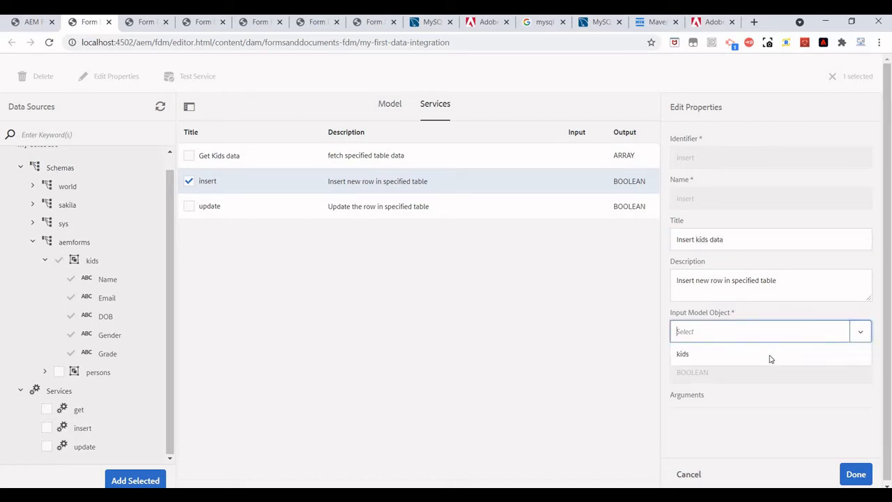
pyautogui.click(770, 358)
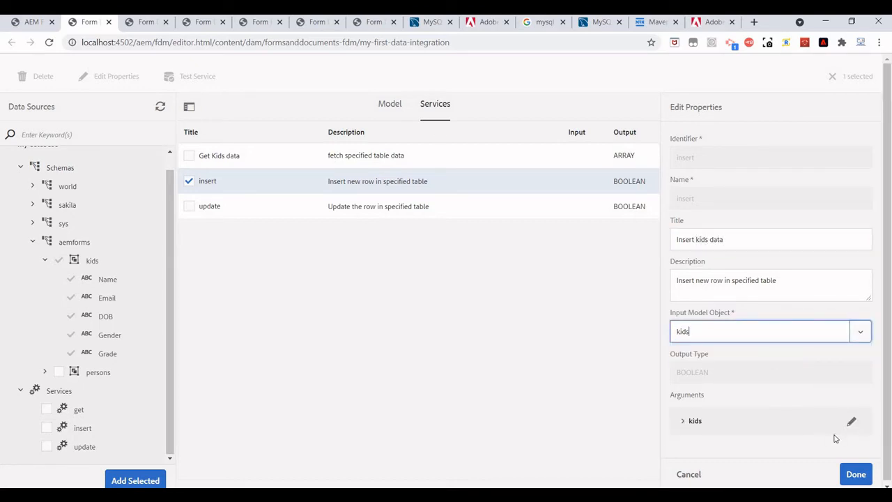
pyautogui.click(854, 475)
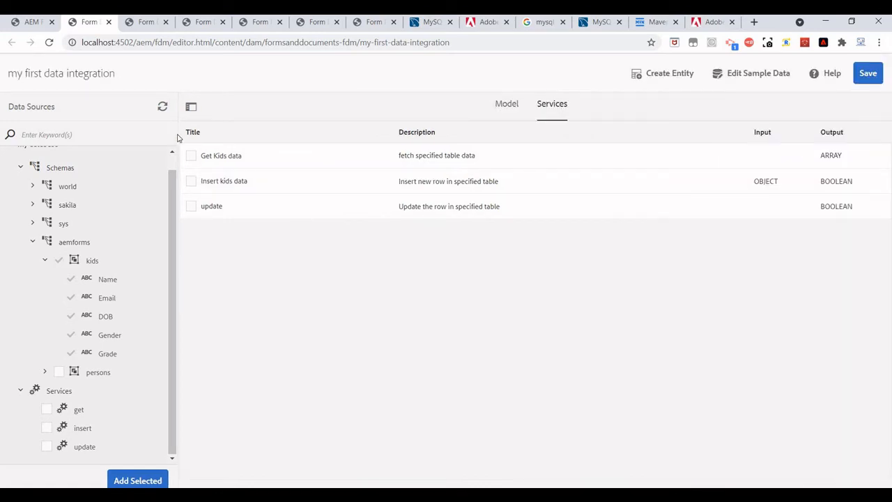
# Title the update service "Update kids data" and set kids as its input model object.
pyautogui.click(191, 206)
pyautogui.click(129, 78)
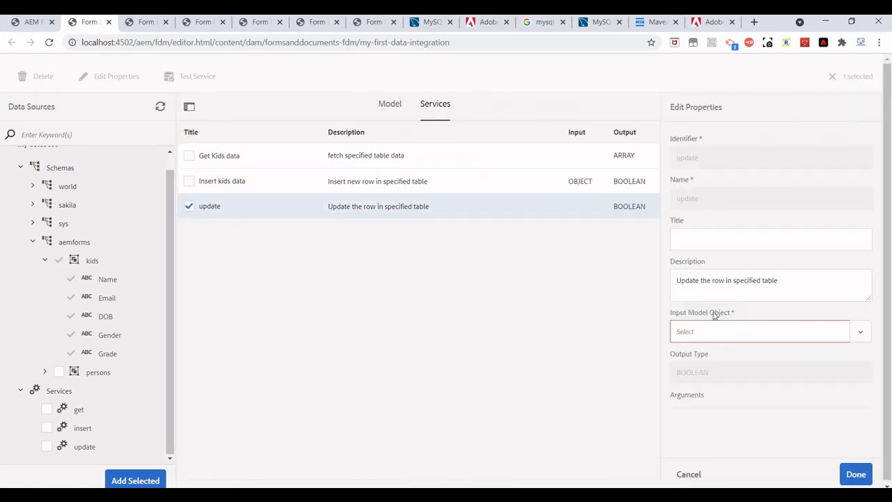
pyautogui.click(706, 238)
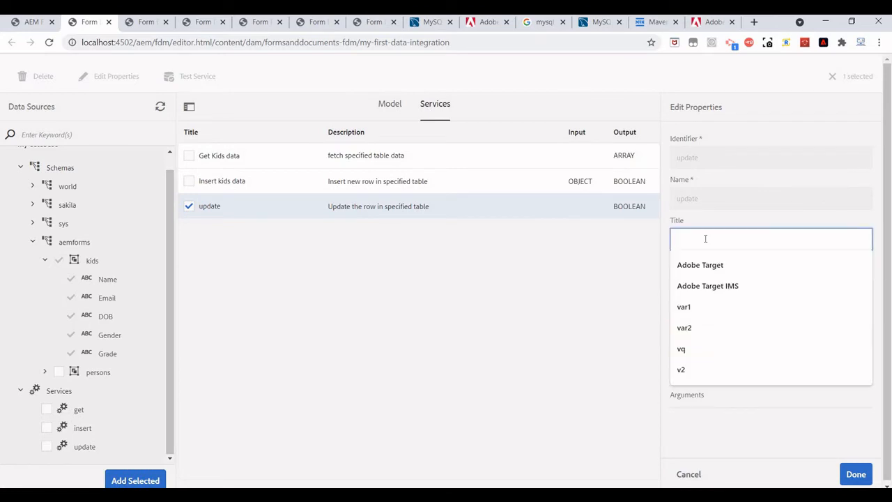
pyautogui.write('Update')
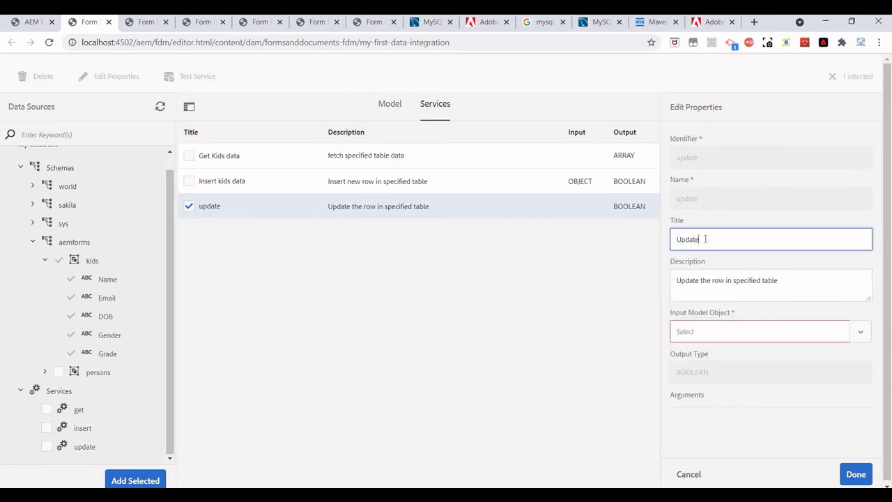
pyautogui.write(' kids data')
pyautogui.click(854, 336)
pyautogui.click(739, 356)
pyautogui.click(853, 476)
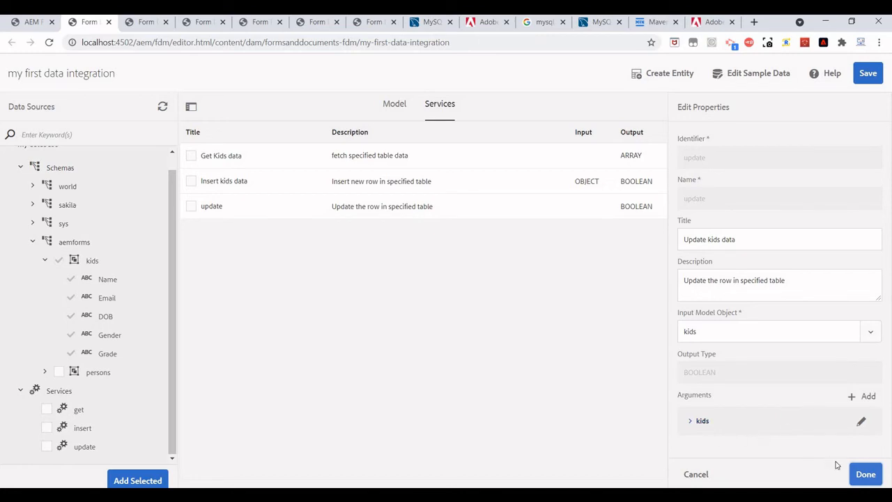
# Add the Name argument to the update service and apply its properties.
pyautogui.click(691, 424)
pyautogui.click(867, 396)
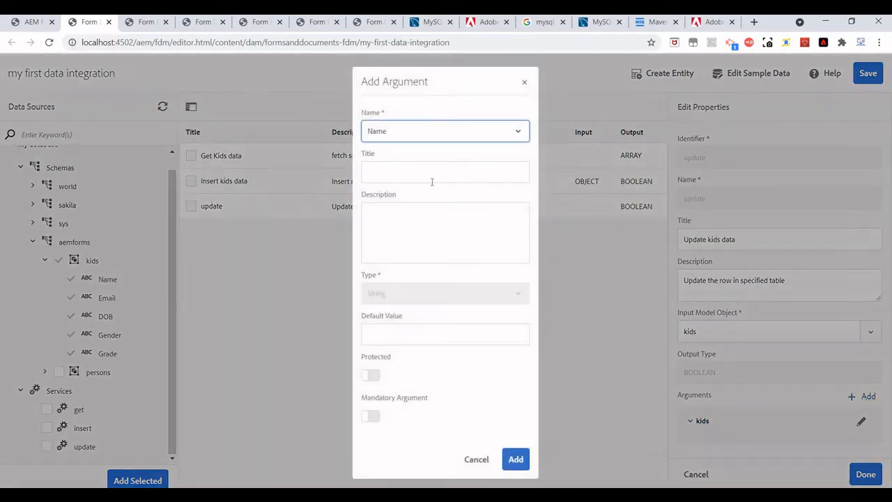
pyautogui.click(515, 459)
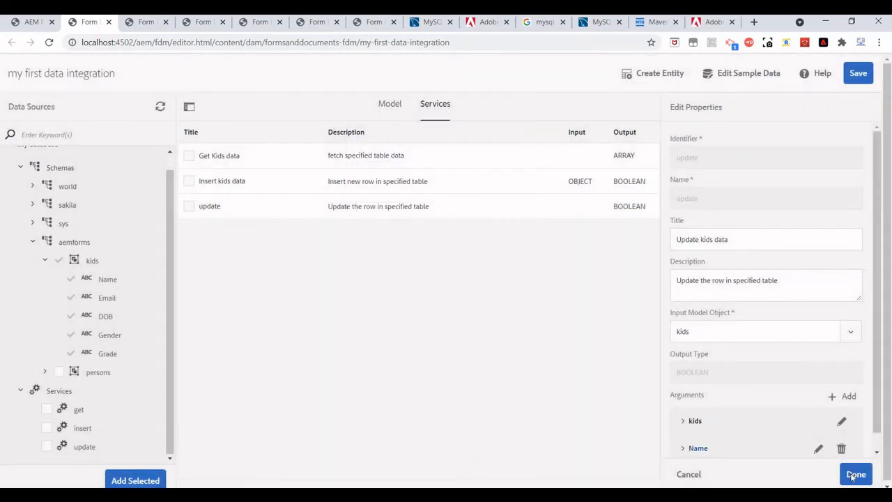
pyautogui.click(856, 475)
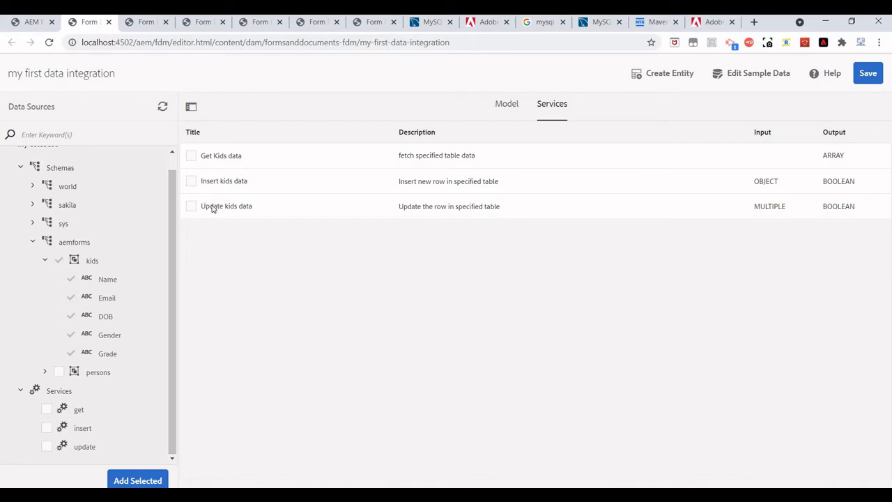
# Try to test the Get Kids data service.
pyautogui.click(191, 156)
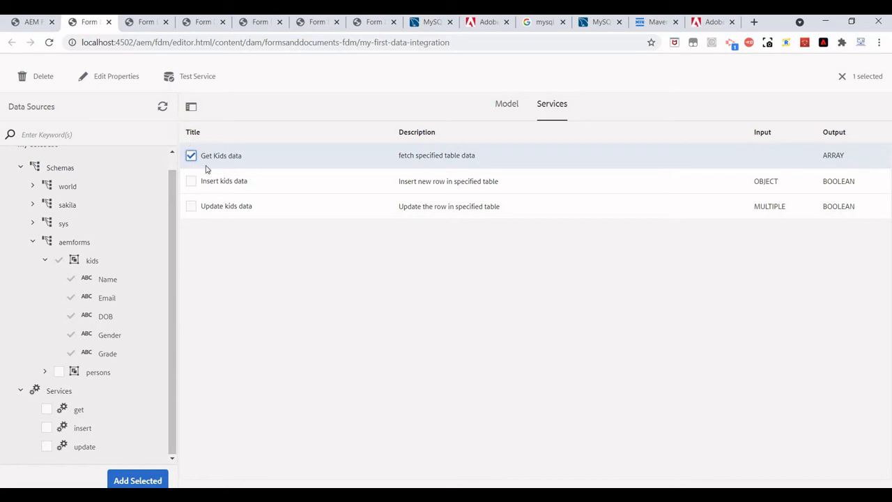
pyautogui.click(194, 79)
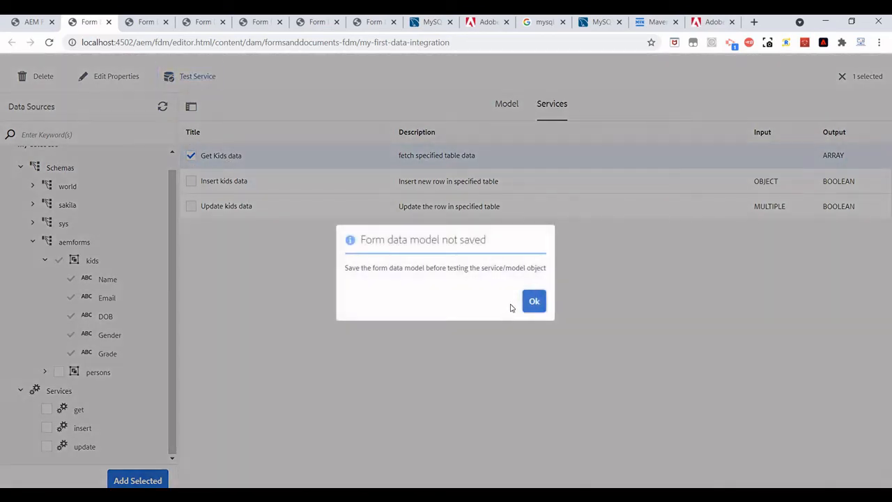
pyautogui.click(534, 302)
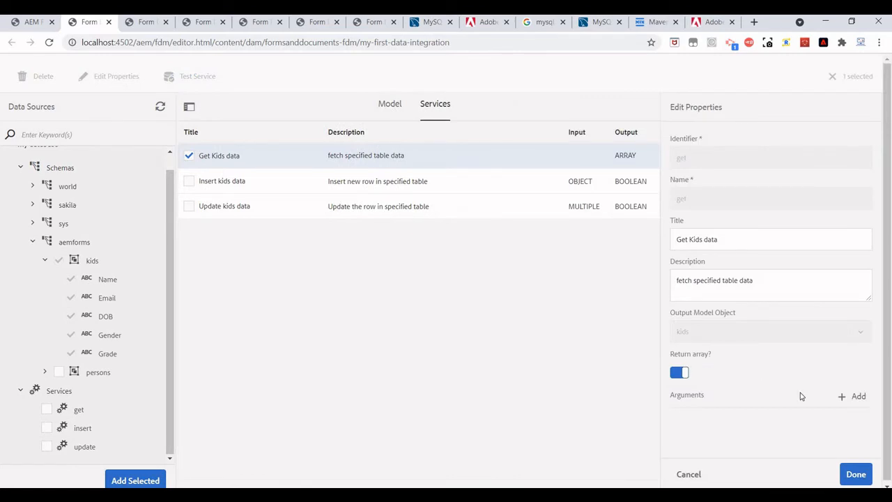
# Add the Name argument to the Get Kids data service and apply its properties.
pyautogui.click(856, 397)
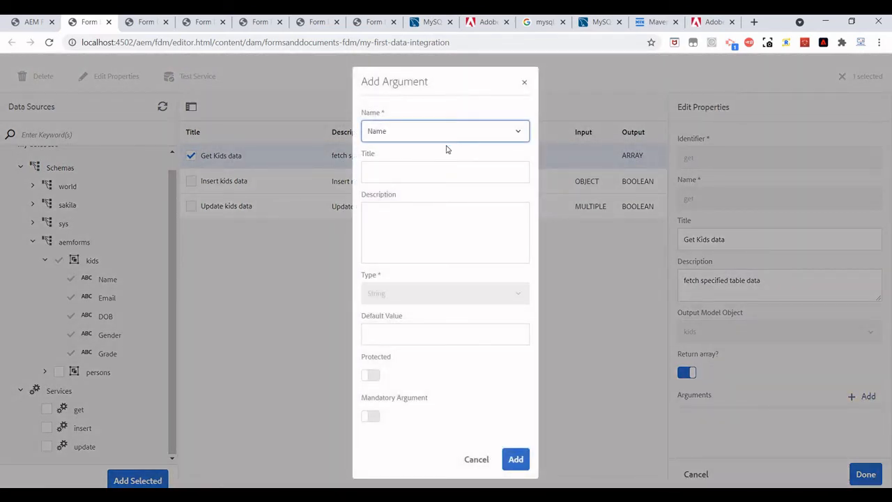
pyautogui.click(516, 458)
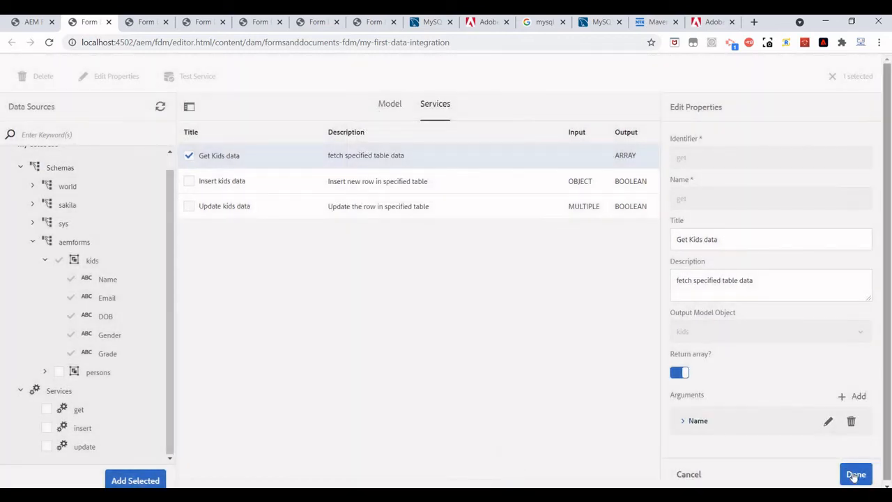
pyautogui.click(855, 476)
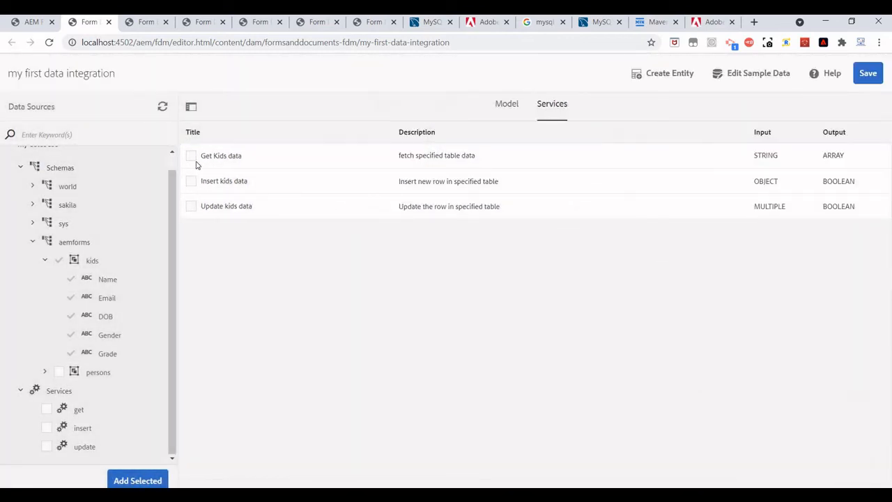
# Try to test the Get Kids data service with its Name argument.
pyautogui.click(192, 156)
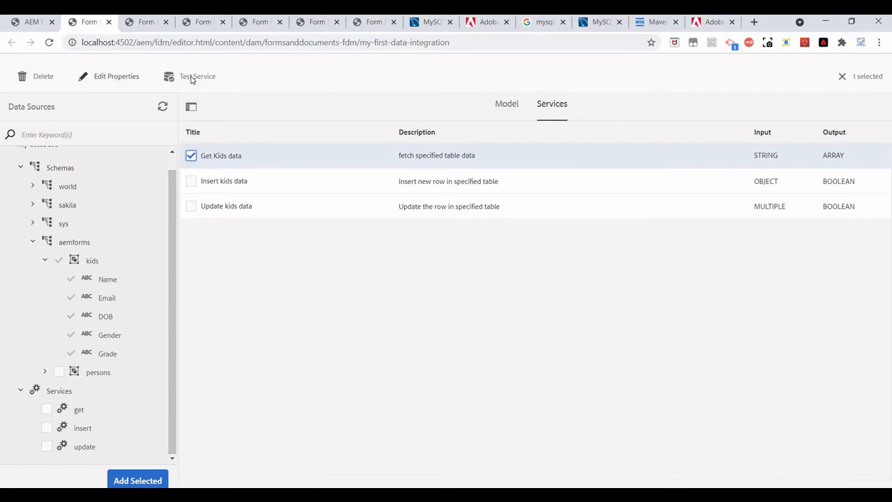
pyautogui.click(198, 78)
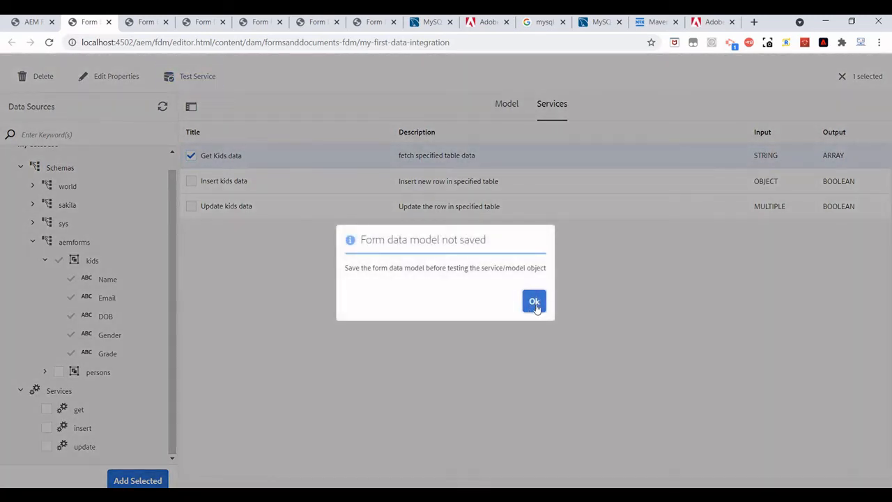
pyautogui.click(534, 301)
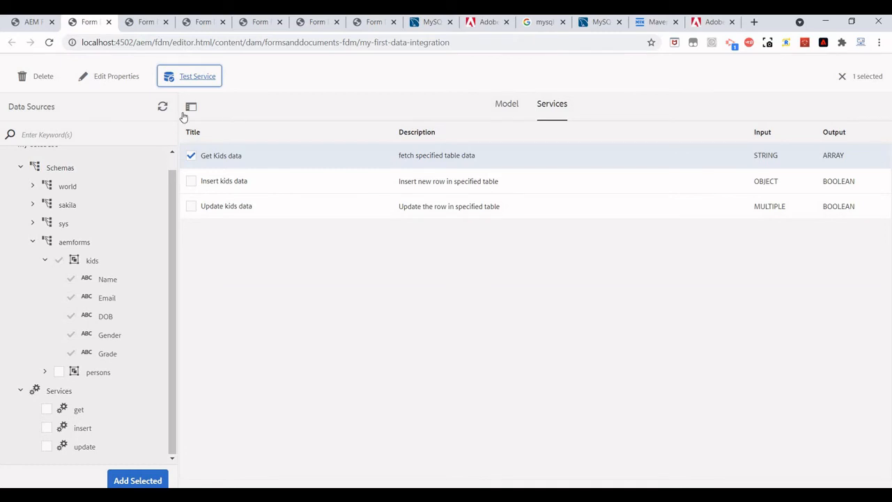
# Refresh the data source definitions and go to the kids model object from its default read service warning.
pyautogui.click(162, 108)
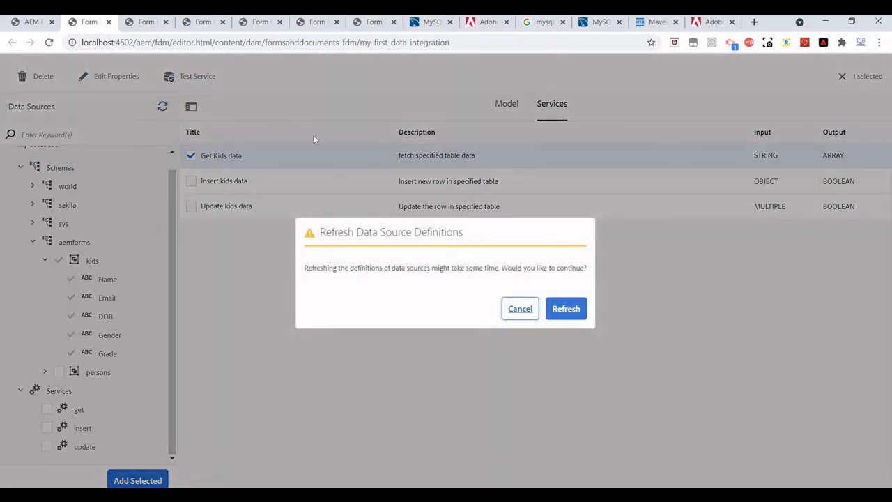
pyautogui.click(567, 312)
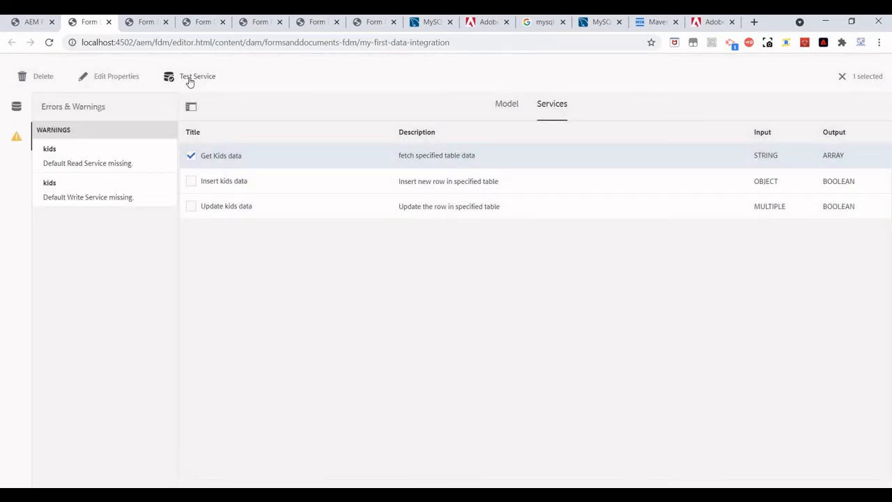
pyautogui.click(109, 168)
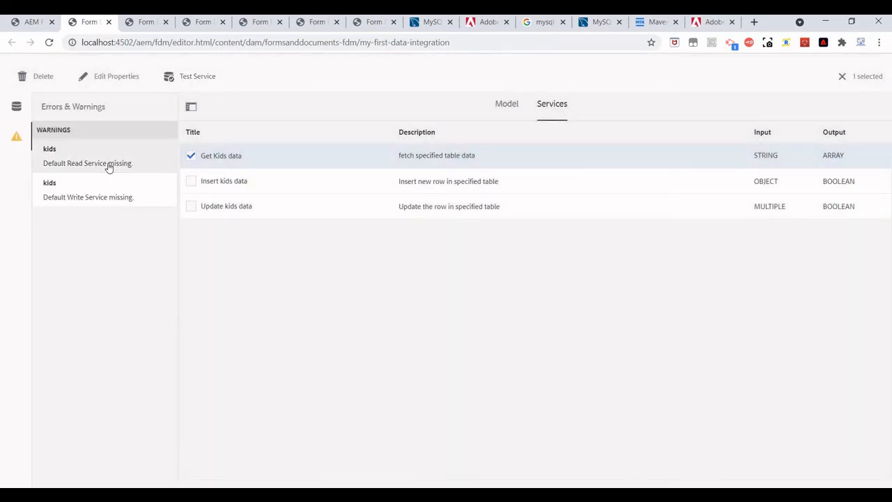
pyautogui.click(114, 202)
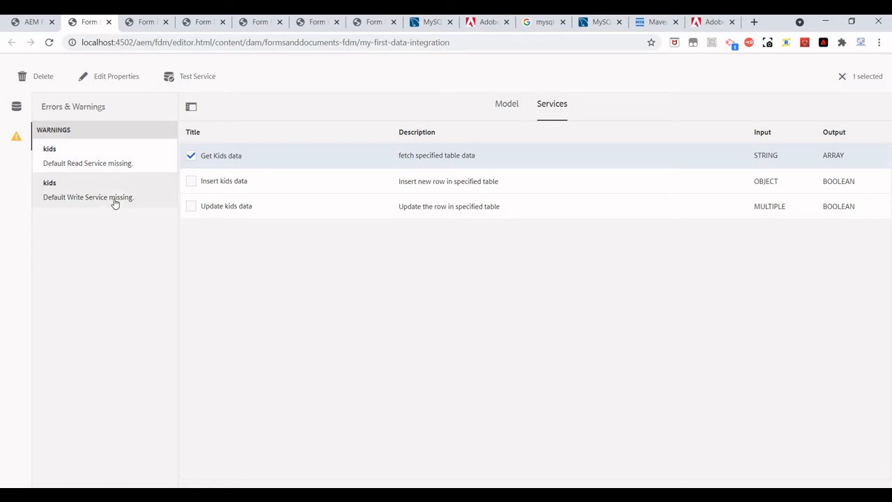
pyautogui.click(120, 171)
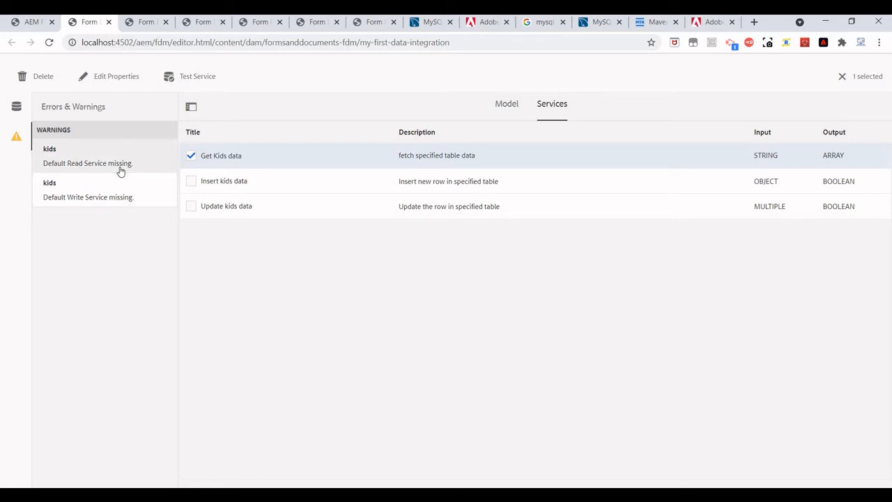
pyautogui.click(120, 171)
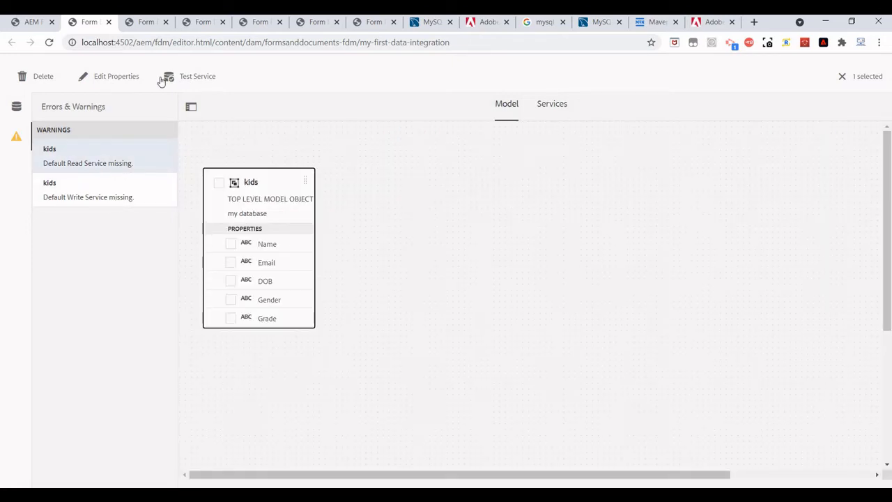
# Confirm the Get Kids data service's properties with its Name argument and save the form data model.
pyautogui.click(196, 78)
pyautogui.click(534, 310)
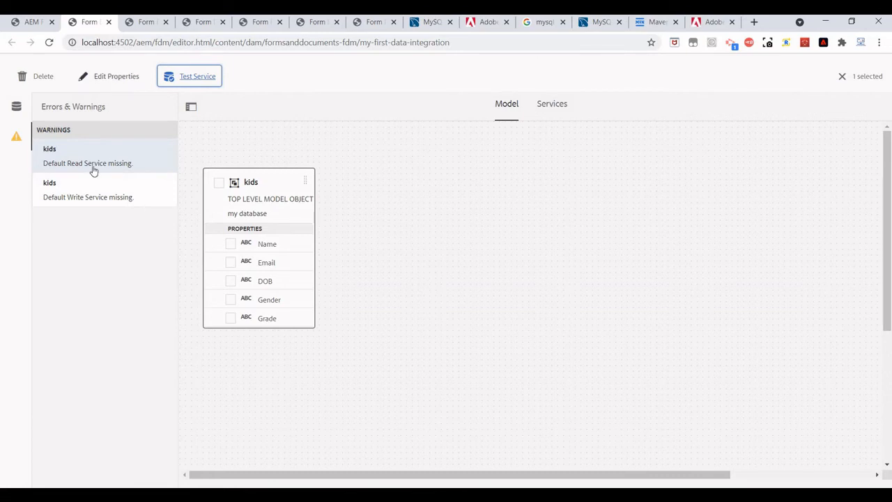
pyautogui.click(119, 76)
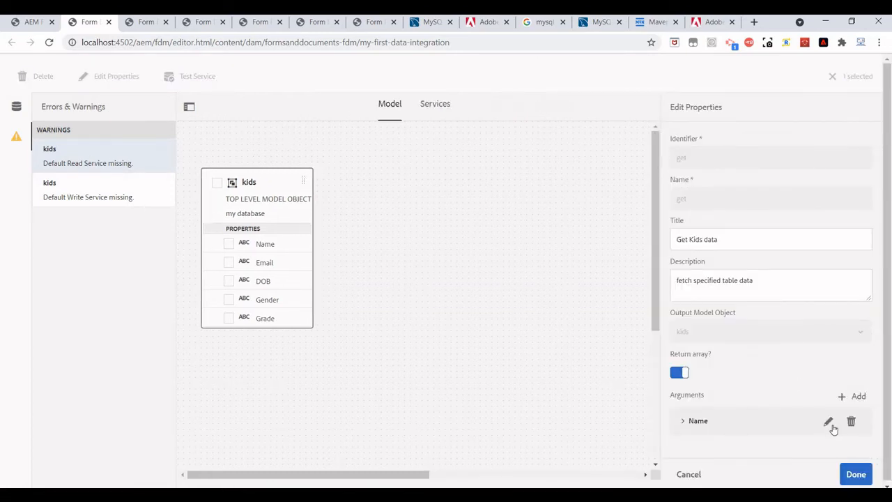
pyautogui.click(856, 473)
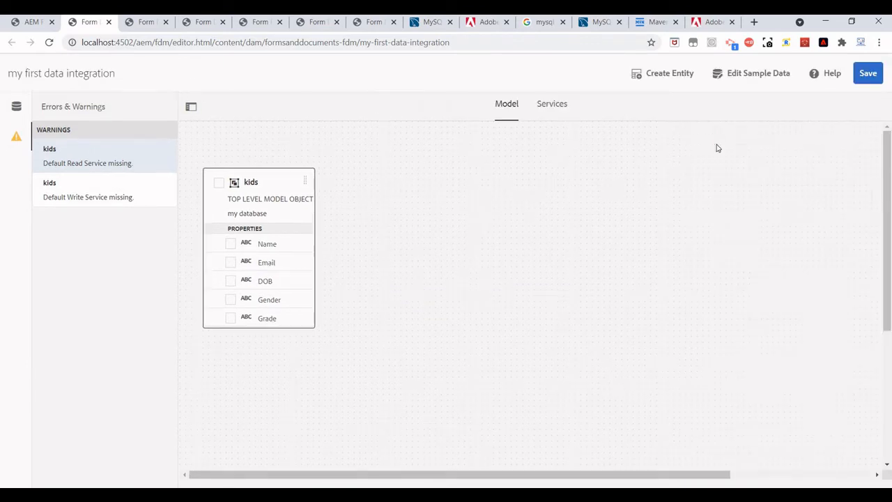
pyautogui.click(869, 73)
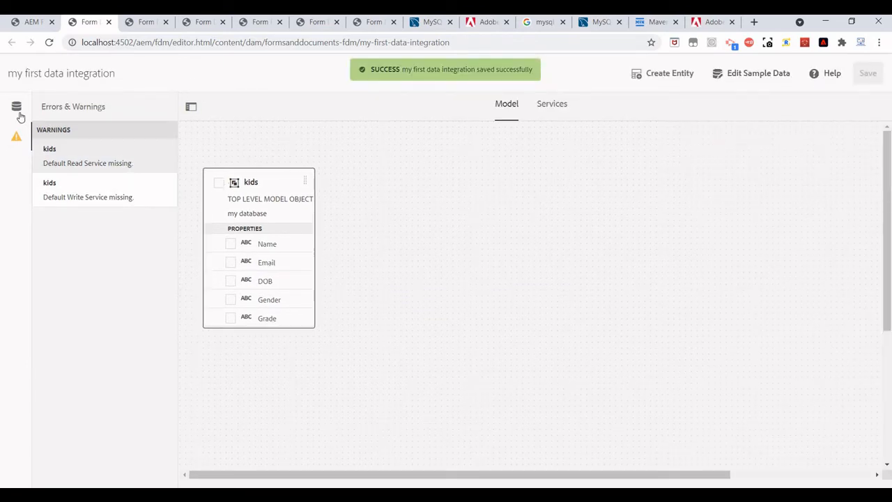
# Test the Get Kids data service from the services list, entering the existing kid's name as the Name input.
pyautogui.click(63, 161)
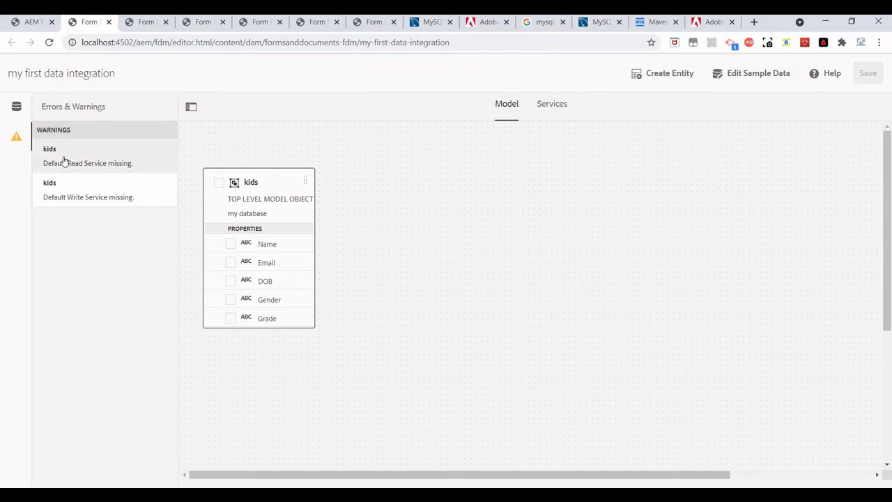
pyautogui.click(16, 108)
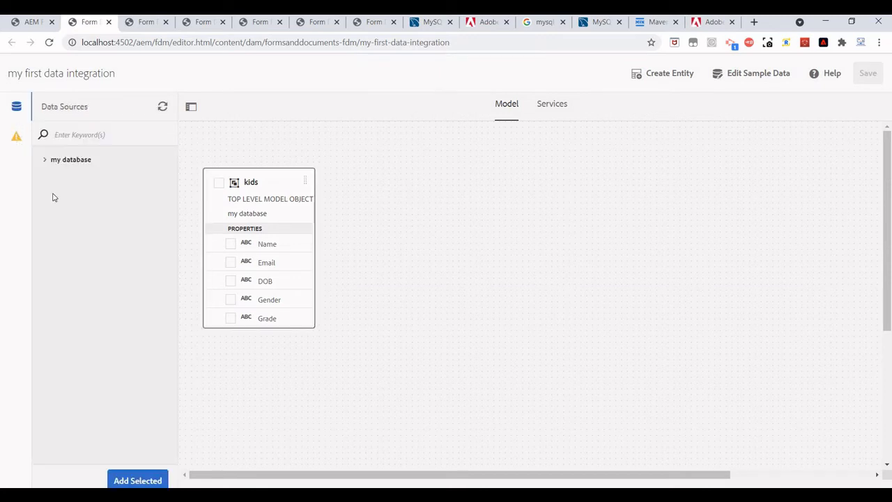
pyautogui.click(552, 108)
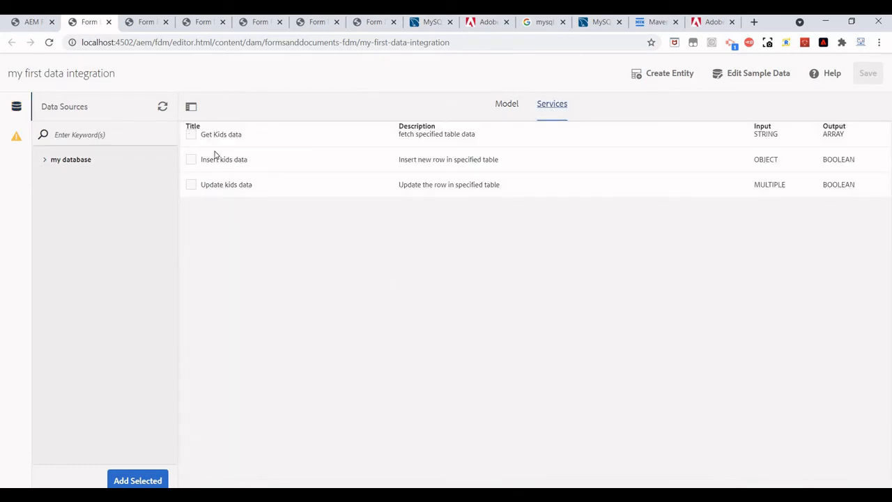
pyautogui.click(191, 135)
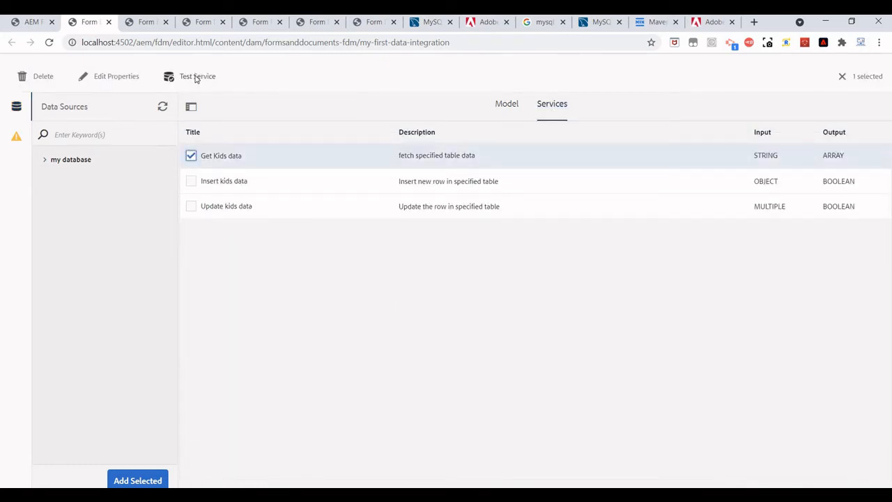
pyautogui.click(196, 78)
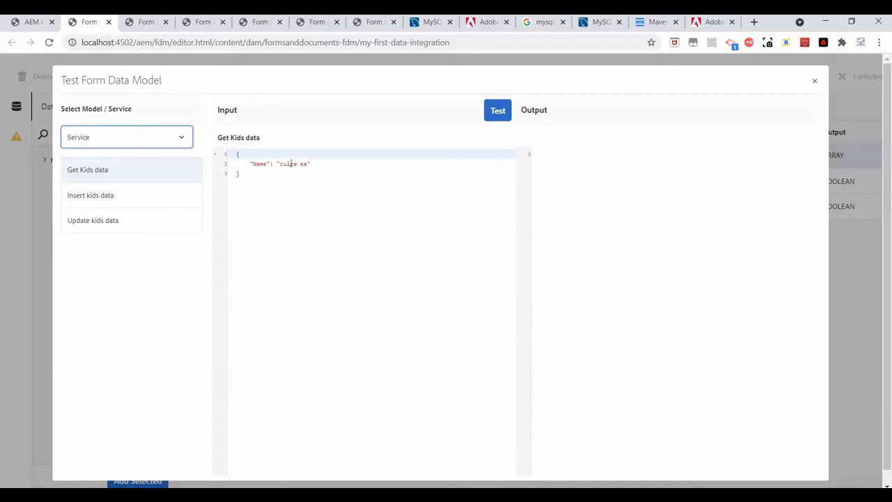
pyautogui.moveTo(308, 164); pyautogui.dragTo(283, 167)
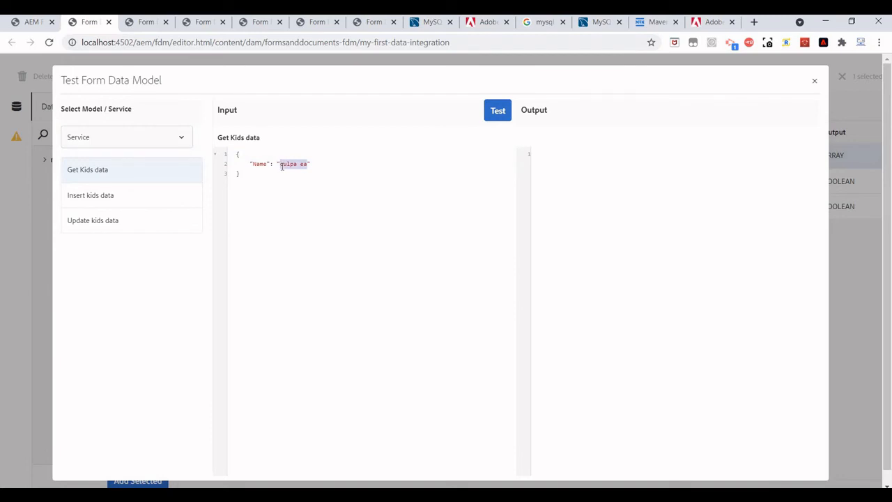
pyautogui.write('Jack')
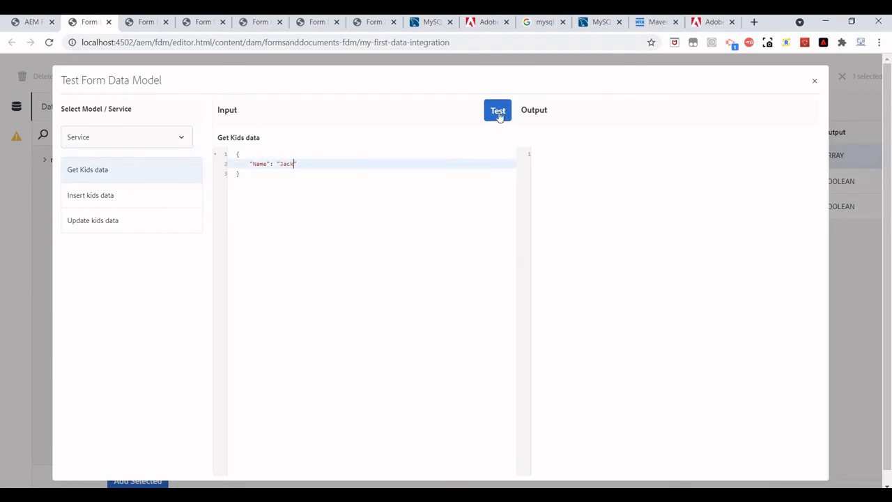
pyautogui.click(499, 113)
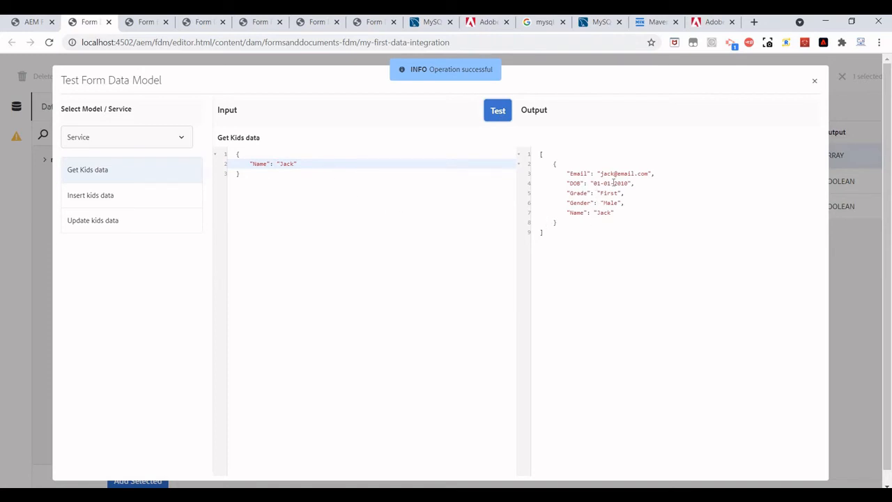
# Compare the Get Kids data output with the Kids table rows in MySQL Workbench, and close the test.
pyautogui.hotkey('alt', 'Tab')
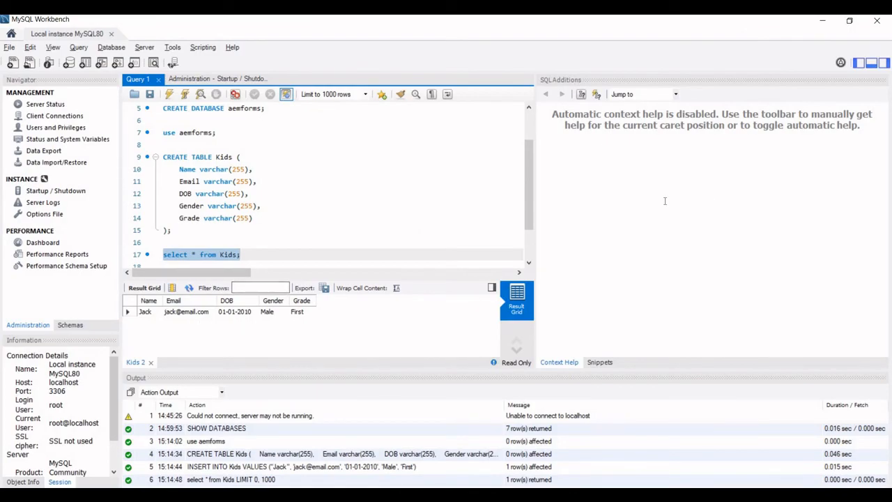
pyautogui.hotkey('alt', 'Tab')
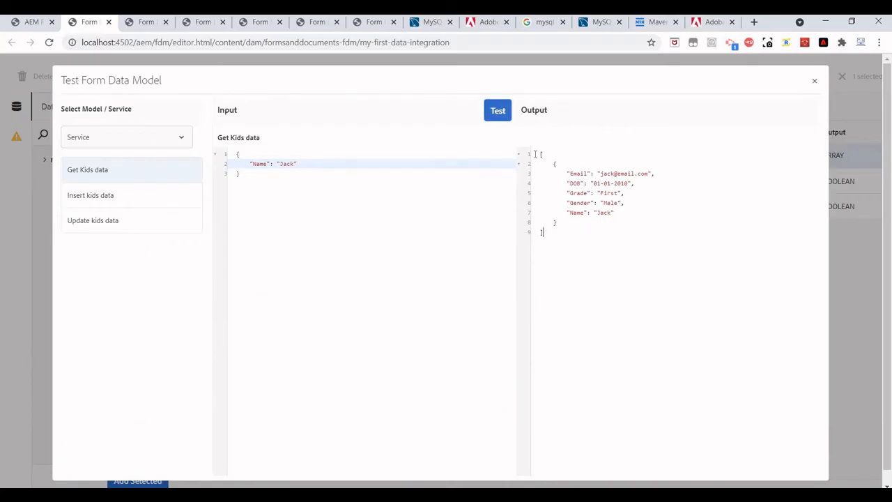
pyautogui.moveTo(543, 233); pyautogui.dragTo(540, 154)
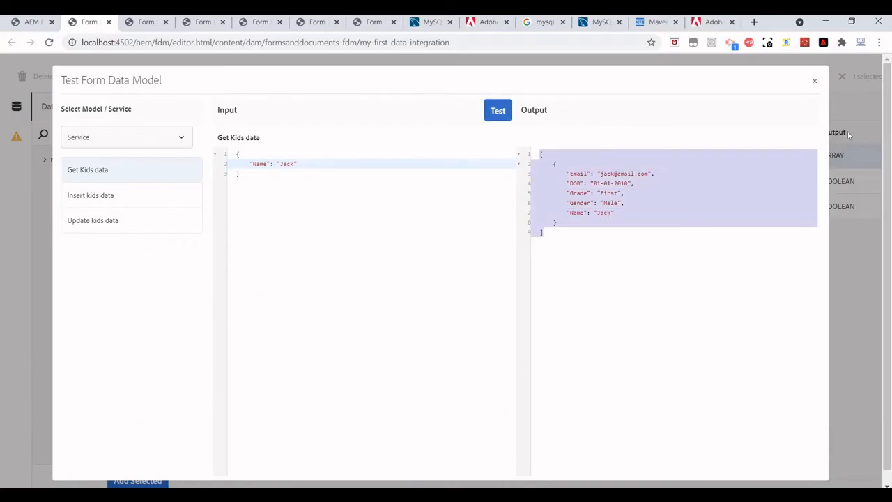
pyautogui.click(815, 84)
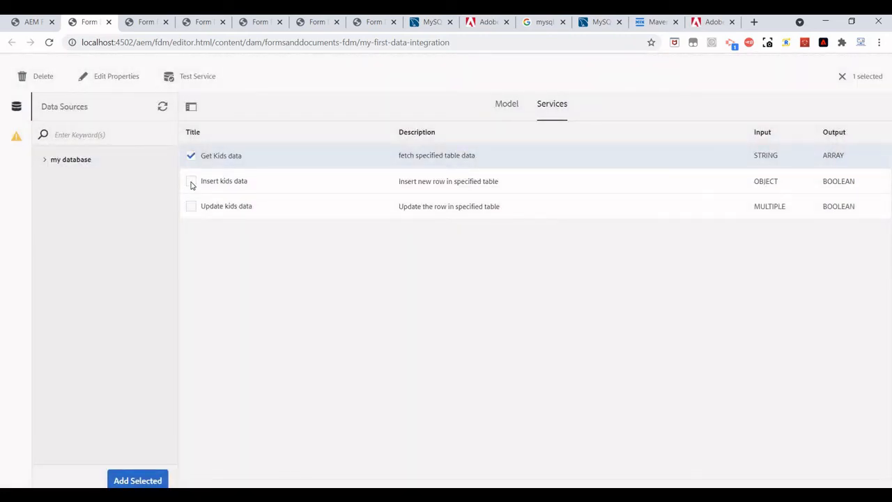
# Open a test of the Insert kids data service and enter the new kid's name and email in the input.
pyautogui.click(191, 183)
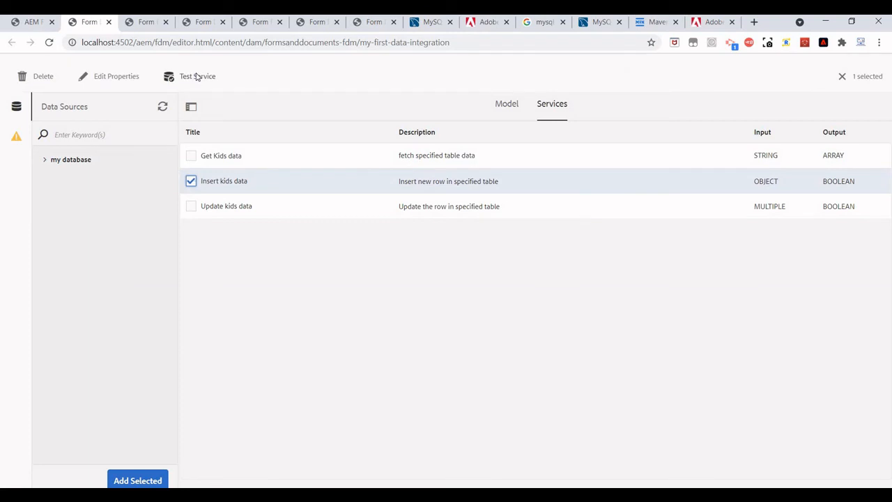
pyautogui.click(198, 77)
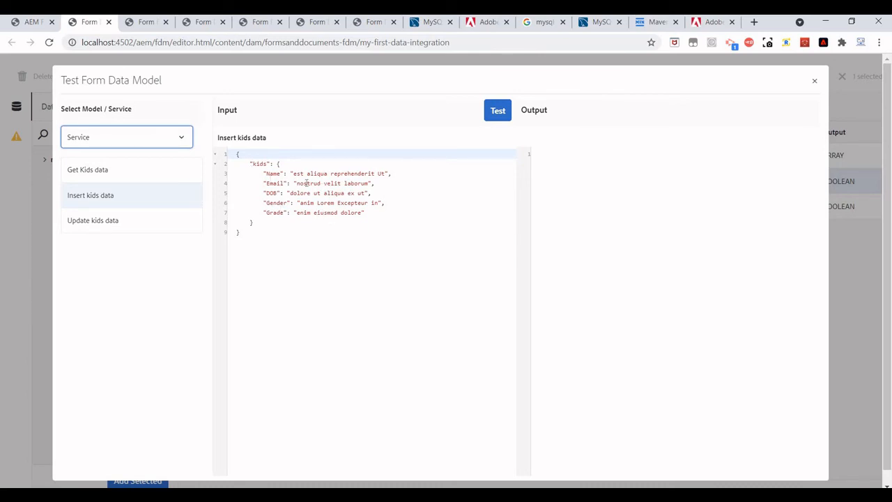
pyautogui.moveTo(293, 173); pyautogui.dragTo(387, 173)
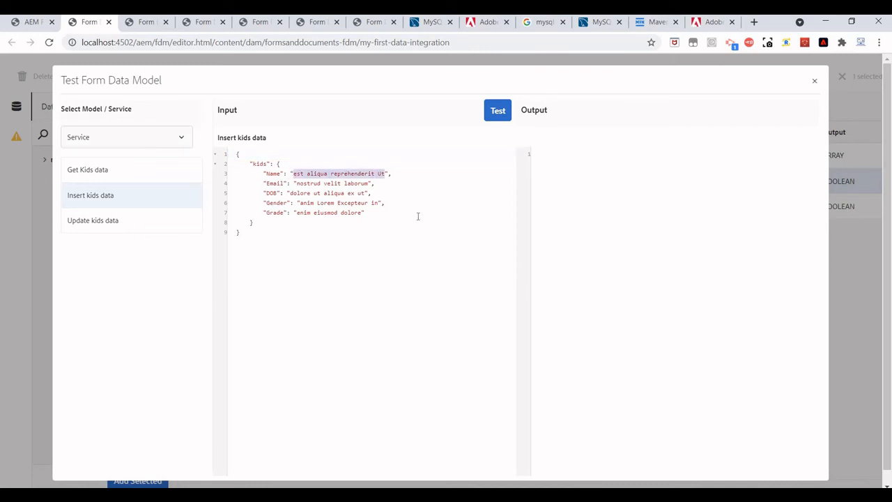
pyautogui.write('Jill')
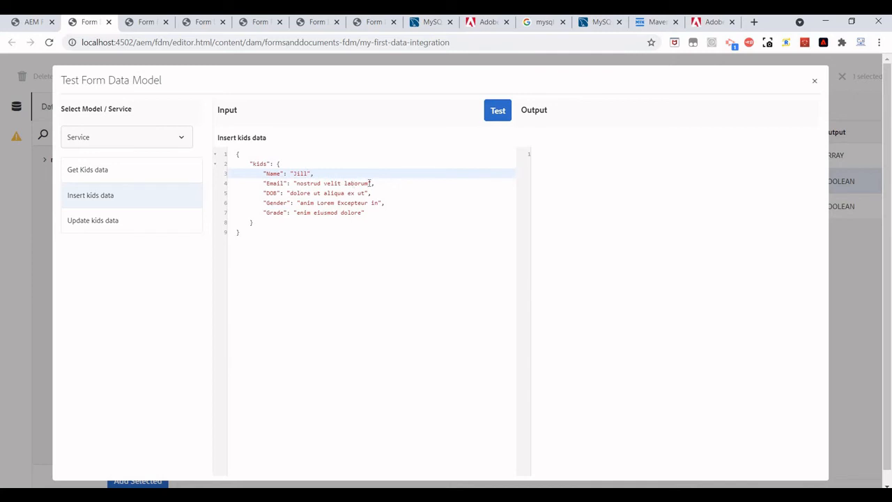
pyautogui.moveTo(369, 183); pyautogui.dragTo(297, 183)
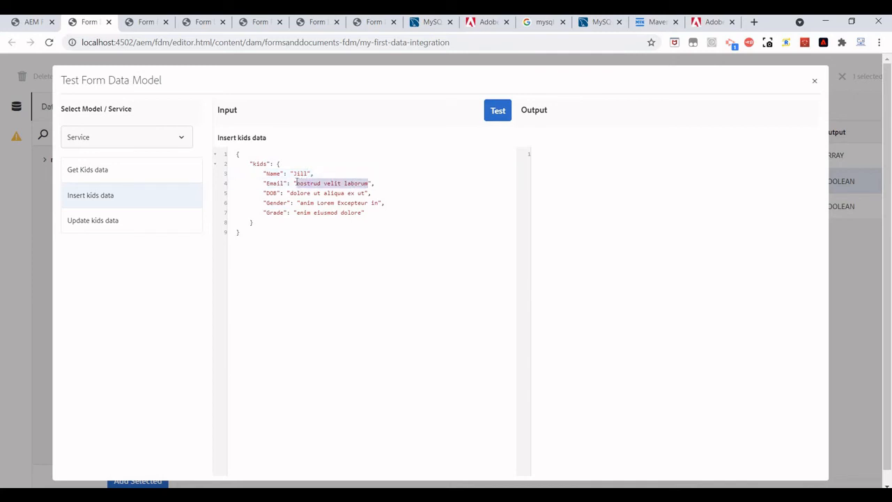
pyautogui.write('J')
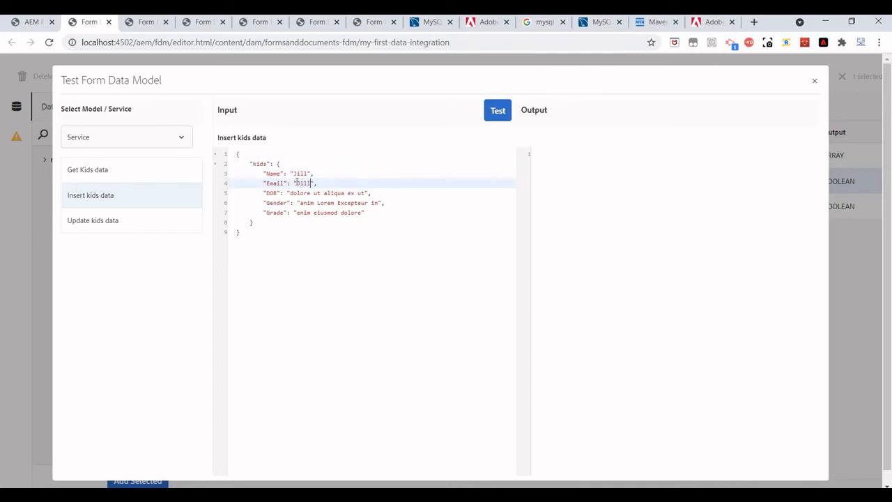
pyautogui.write('ill@email.com')
# Fill in the new kid's date of birth and set Gender to Female in the insert test input.
pyautogui.click(290, 193)
pyautogui.keyDown('shift'); pyautogui.click(370, 194); pyautogui.keyUp('shift')
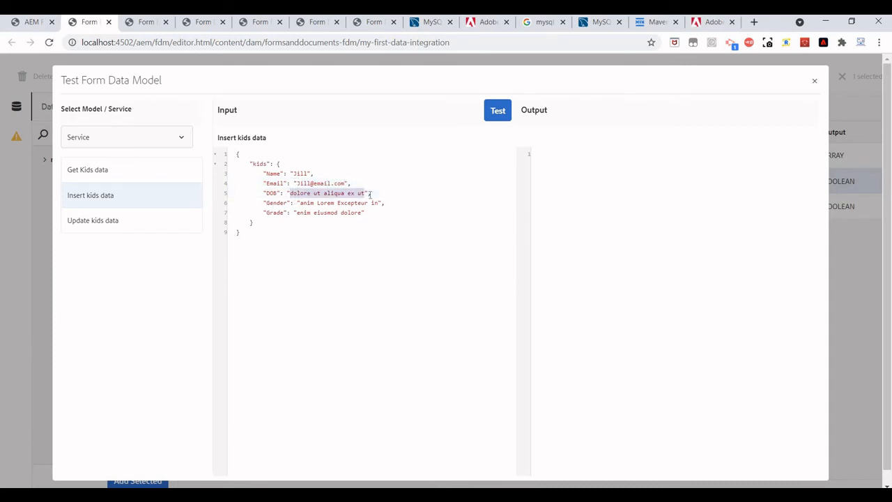
pyautogui.write('01-01-2017')
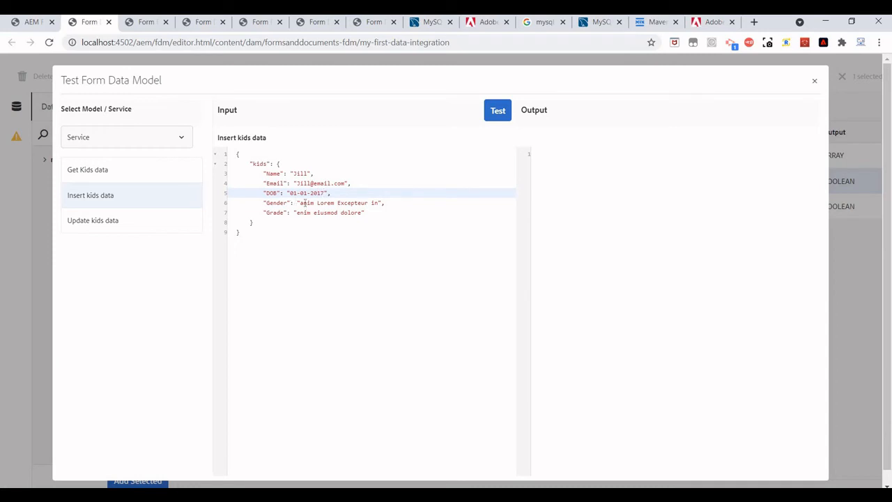
pyautogui.click(383, 203)
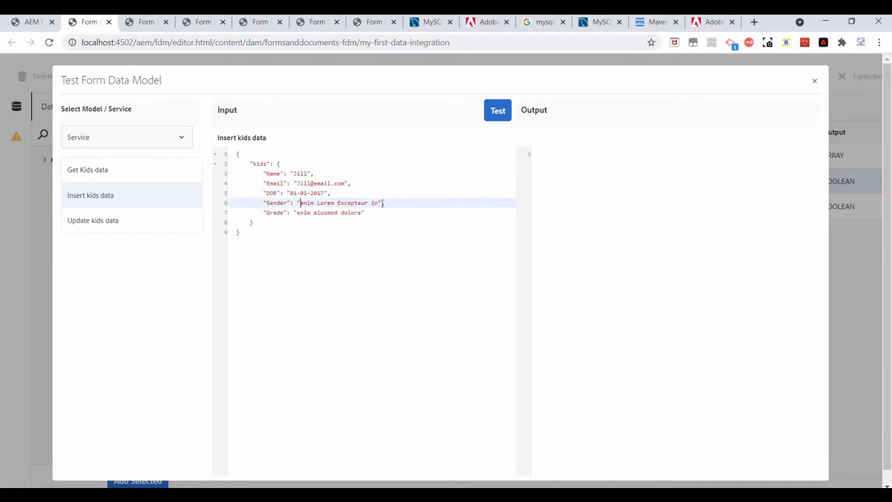
pyautogui.hotkey('ctrl', 'shift', 'Left')
pyautogui.hotkey('ctrl', 'shift', 'Left')
pyautogui.hotkey('ctrl', 'shift', 'Left')
pyautogui.hotkey('ctrl', 'shift', 'Left')
pyautogui.write('Female')
# Set Grade to First, run the Insert kids data test and close it.
pyautogui.click(358, 215)
pyautogui.hotkey('ctrl', 'shift', 'Left')
pyautogui.hotkey('ctrl', 'shift', 'Left')
pyautogui.hotkey('ctrl', 'shift', 'Left')
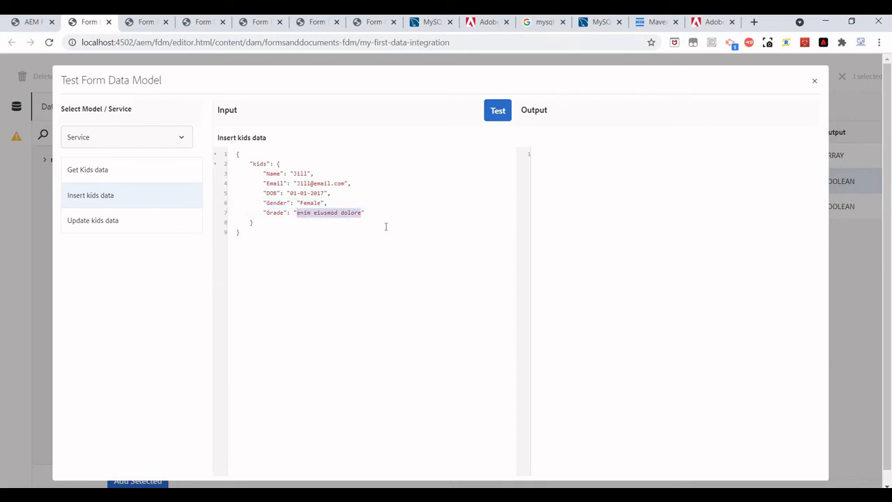
pyautogui.write('First')
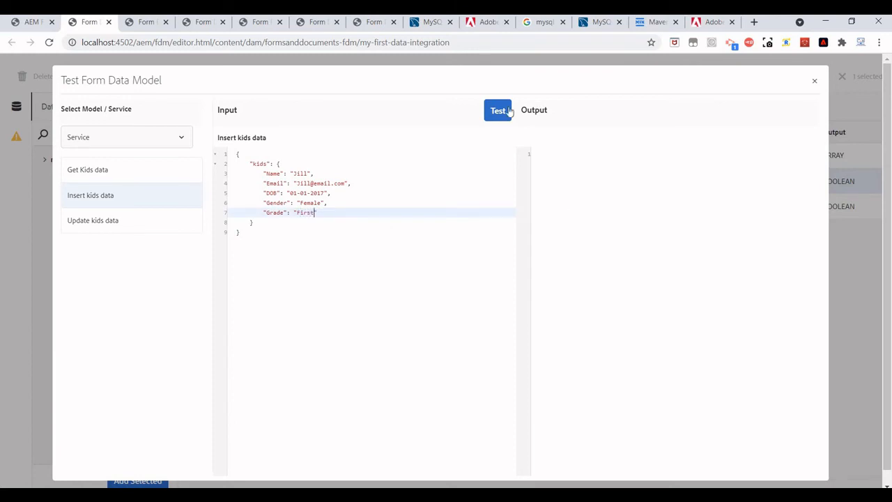
pyautogui.click(509, 111)
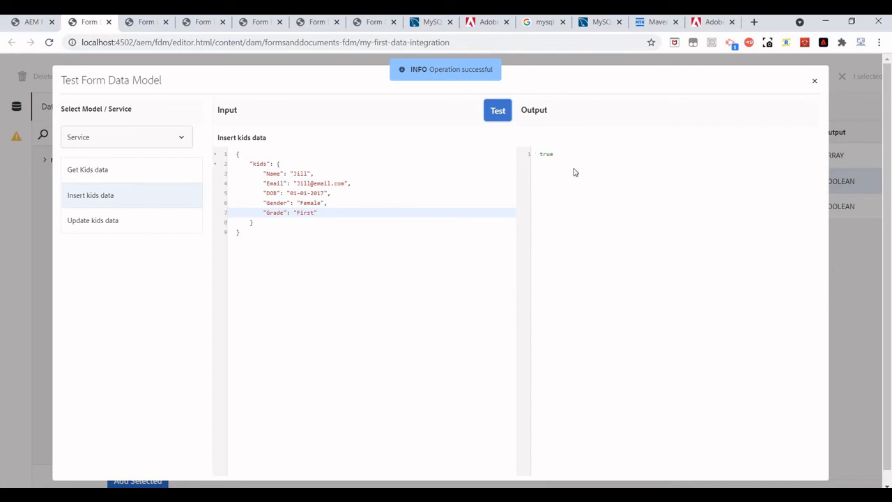
pyautogui.click(815, 82)
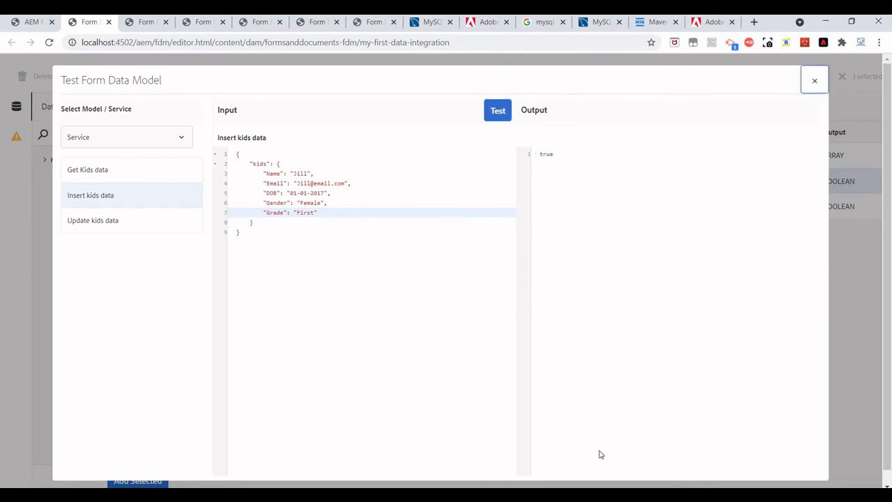
# Rerun "select * from Kids;" in MySQL Workbench to check the inserted row, and return to the form data model.
pyautogui.hotkey('alt', 'Tab')
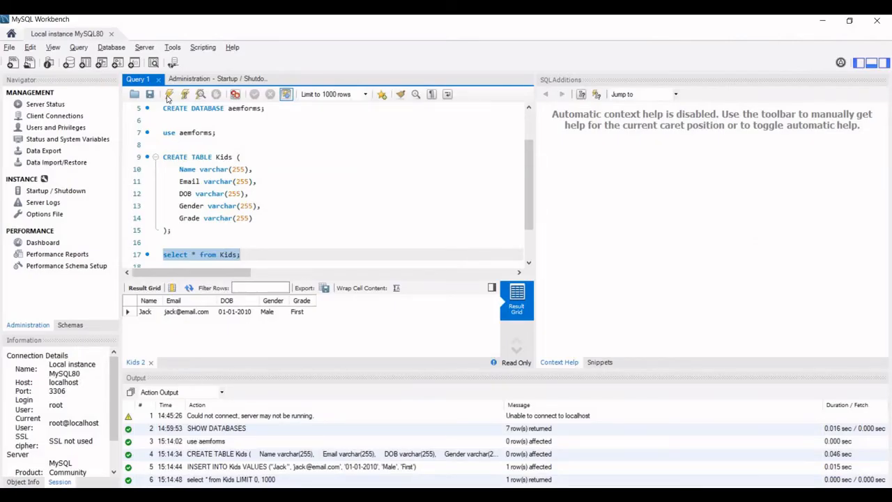
pyautogui.click(170, 95)
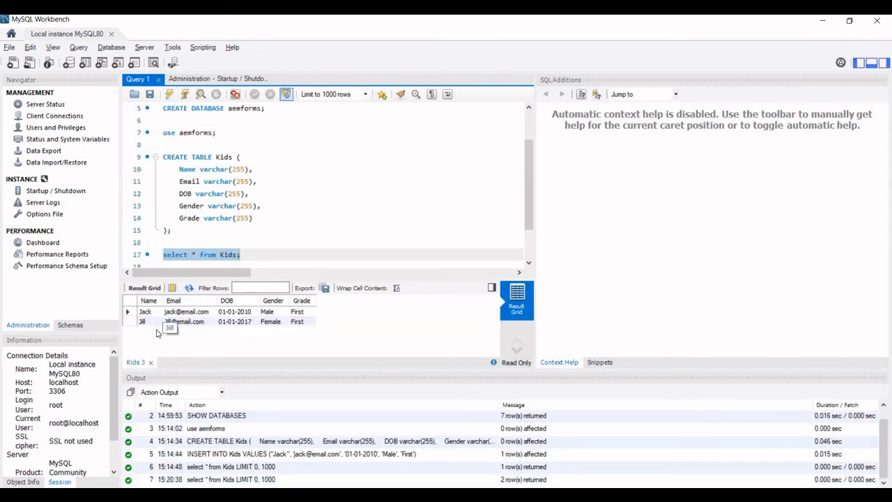
pyautogui.hotkey('alt', 'Tab')
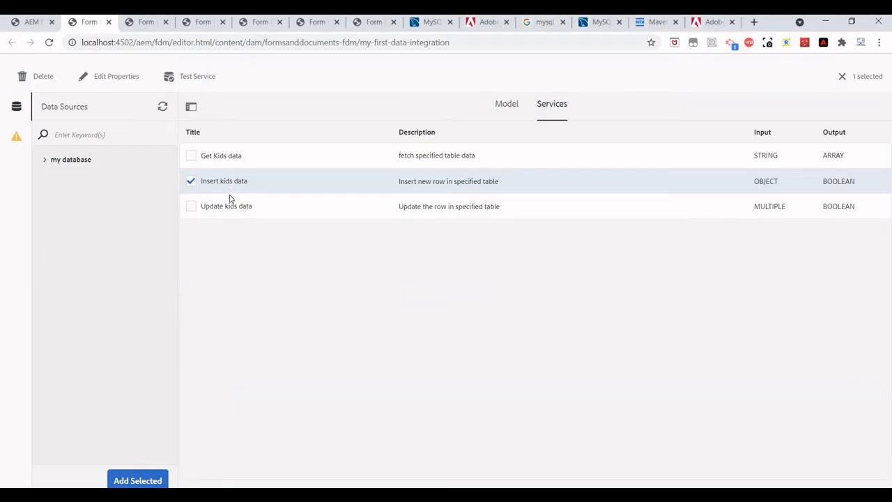
# Open a test of the Update kids data service and set the outer Name argument to the existing male kid's name.
pyautogui.click(191, 181)
pyautogui.click(191, 206)
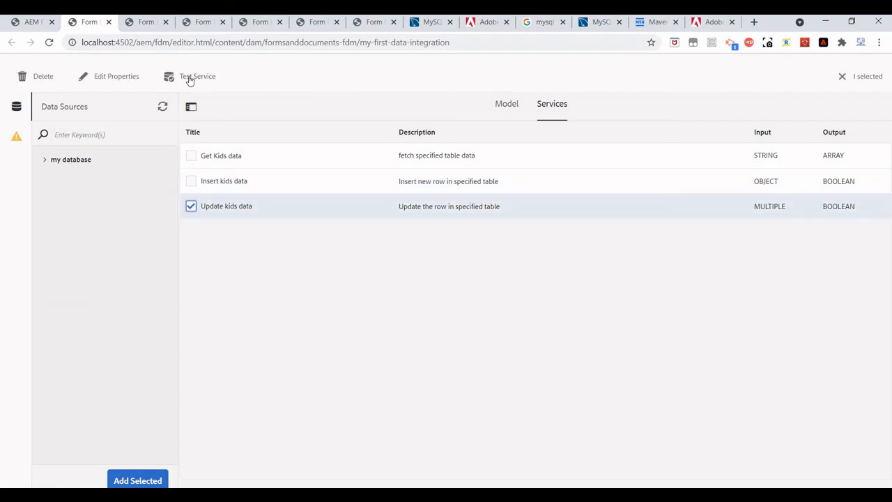
pyautogui.click(189, 77)
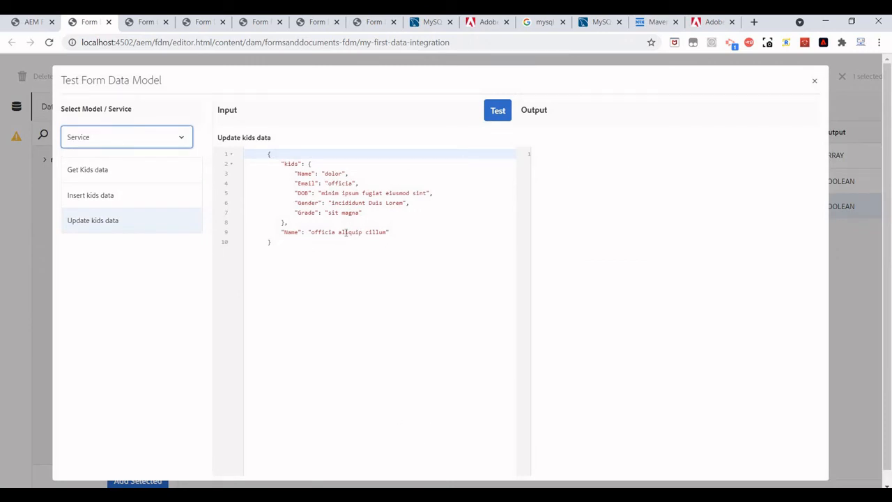
pyautogui.moveTo(386, 232); pyautogui.dragTo(314, 233)
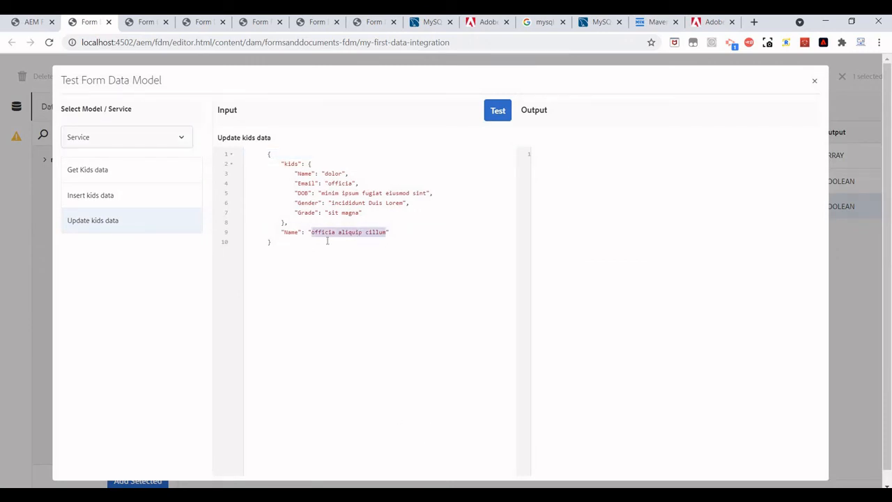
pyautogui.press('BackSpace')
pyautogui.write('Jack')
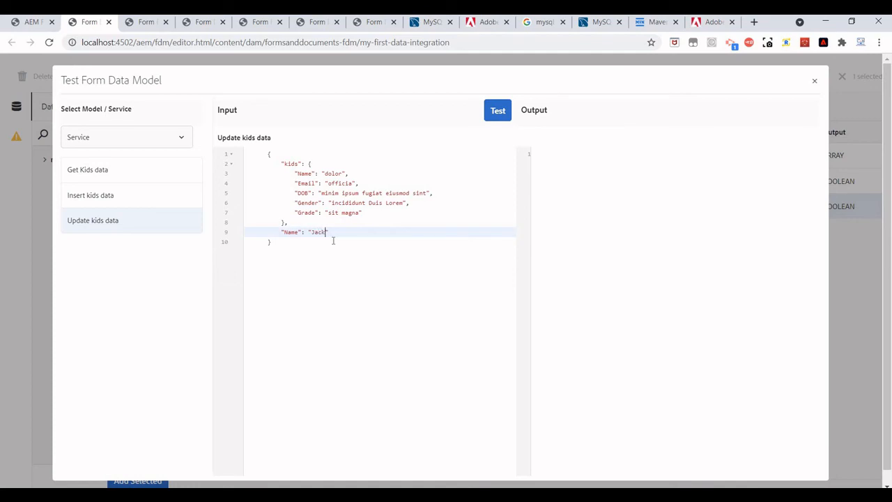
# Fill in the same kid's name and a new email address inside the kids object of the update test input.
pyautogui.click(332, 172)
pyautogui.doubleClick(335, 172)
pyautogui.write('Jack')
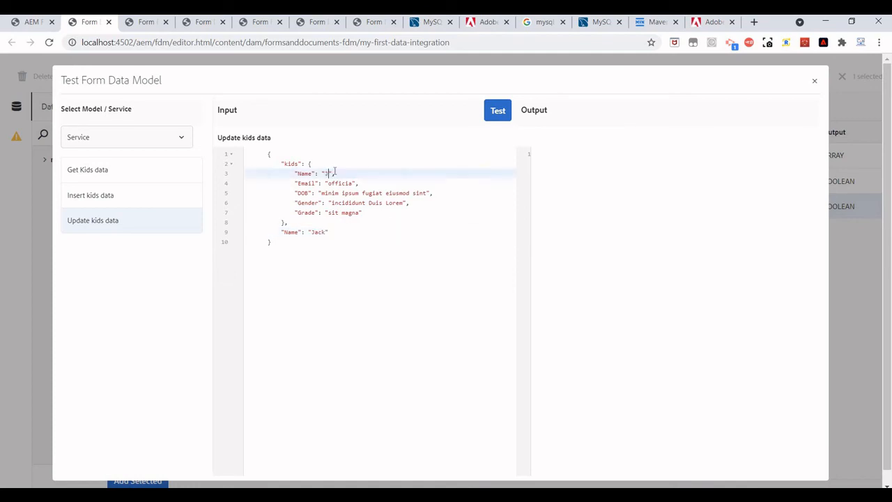
pyautogui.doubleClick(335, 183)
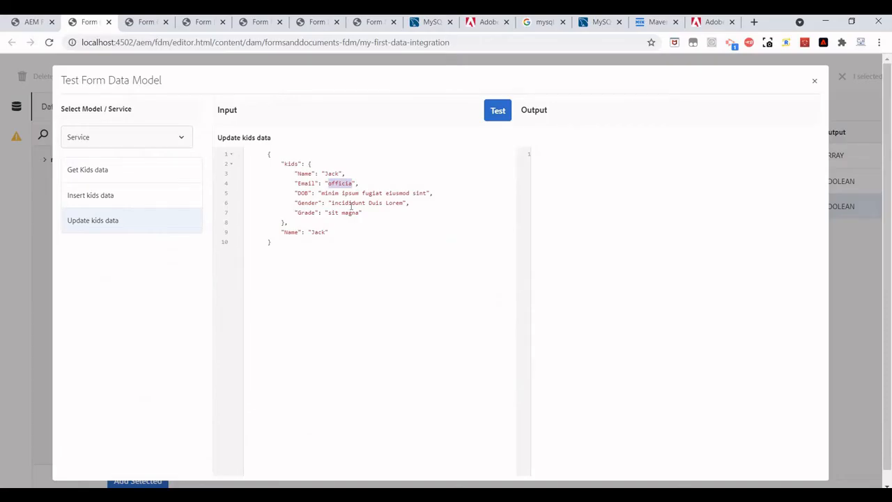
pyautogui.write('jack')
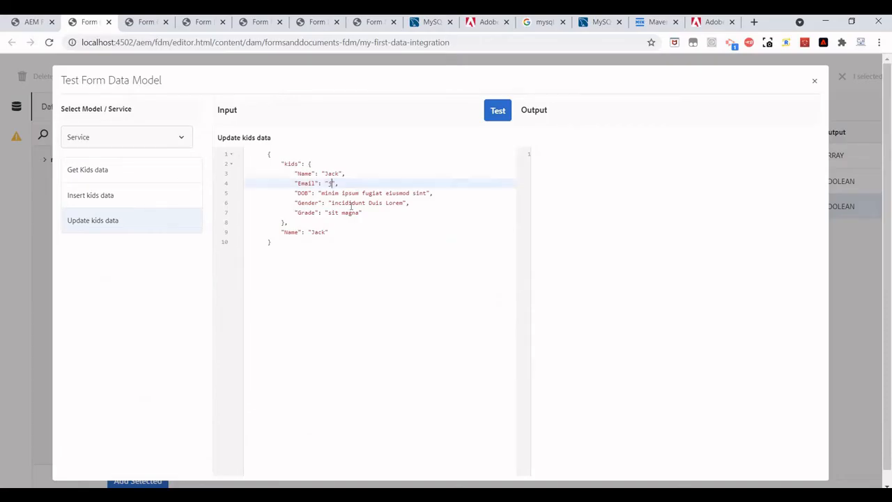
pyautogui.write('@email.com')
pyautogui.click(341, 183)
pyautogui.write('_new')
# Check the kid's row in MySQL Workbench, and enter the same date of birth and Gender Male in the update test input.
pyautogui.hotkey('alt', 'Tab')
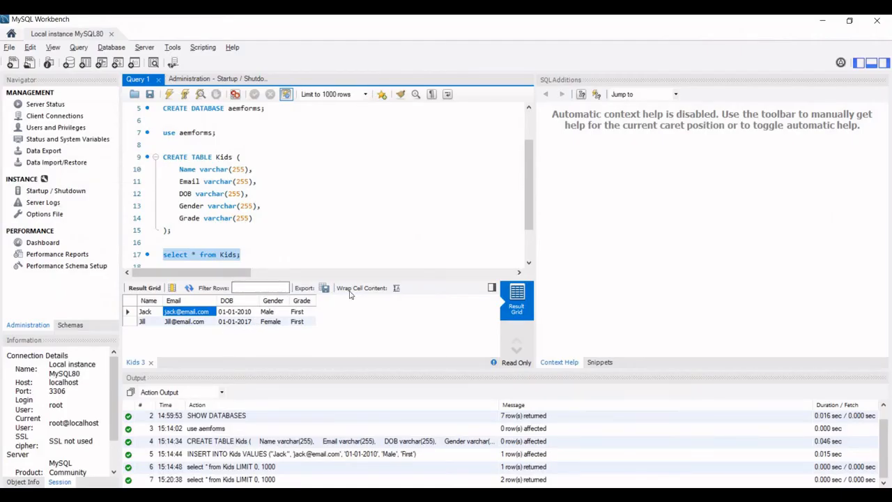
pyautogui.hotkey('alt', 'Tab')
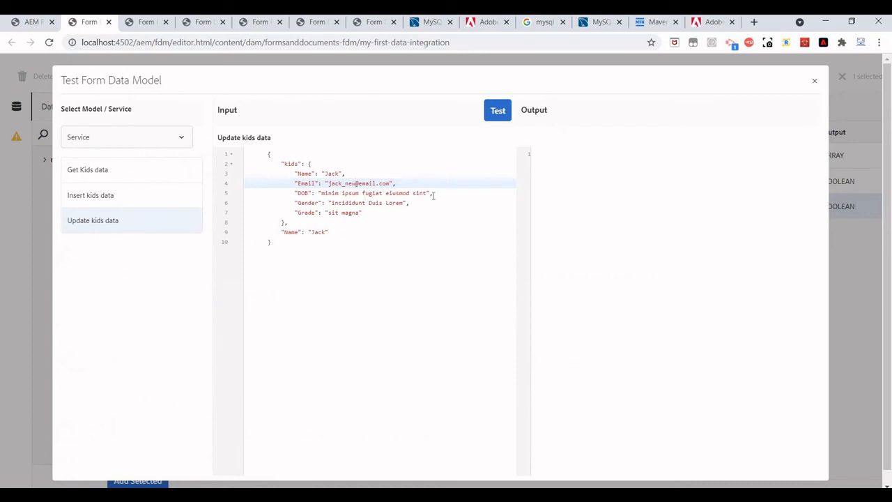
pyautogui.click(433, 195)
pyautogui.keyDown('shift'); pyautogui.click(427, 195); pyautogui.keyUp('shift')
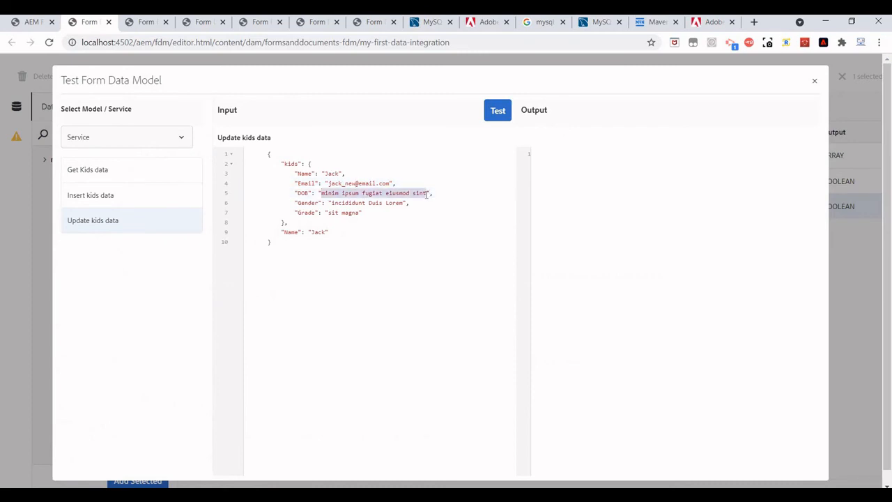
pyautogui.write('01-01-2010')
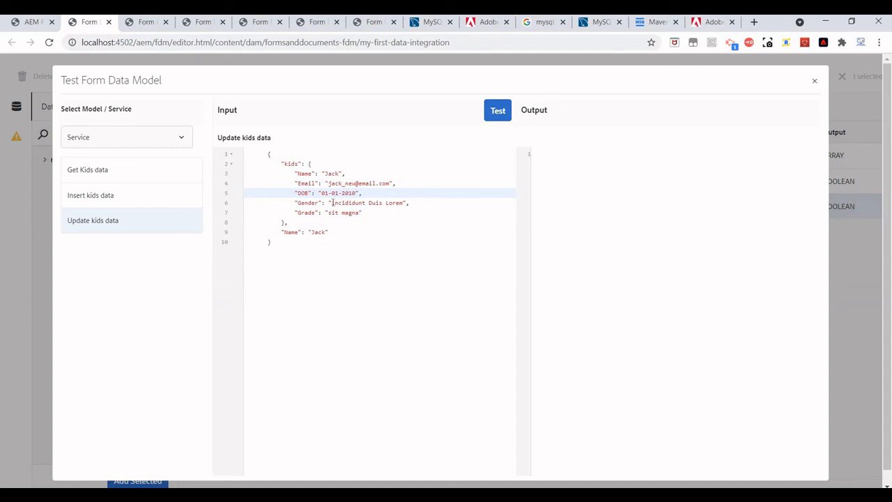
pyautogui.click(409, 203)
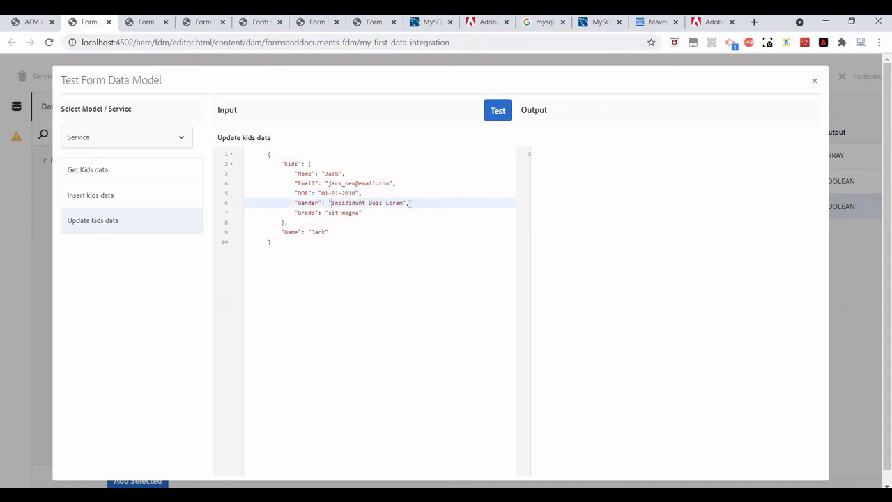
pyautogui.keyDown('shift'); pyautogui.click(409, 202); pyautogui.keyUp('shift')
pyautogui.write('Male')
# Check the kid's current grade in MySQL Workbench, set Grade to Second in the test input and run the Update kids data test.
pyautogui.hotkey('alt', 'Tab')
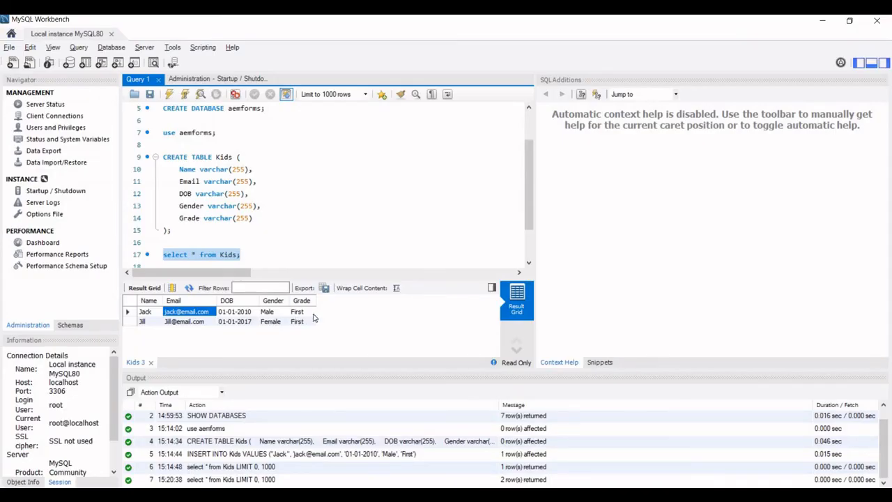
pyautogui.hotkey('alt', 'Tab')
pyautogui.click(359, 214)
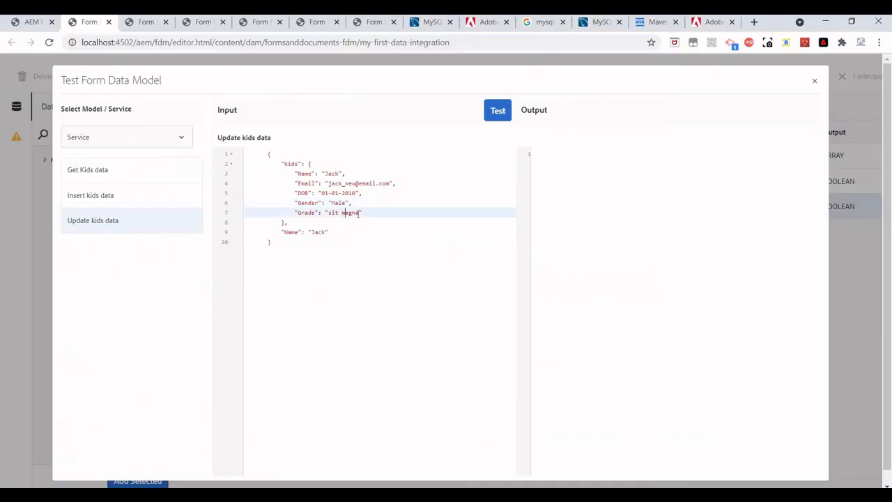
pyautogui.keyDown('shift'); pyautogui.click(329, 214); pyautogui.keyUp('shift')
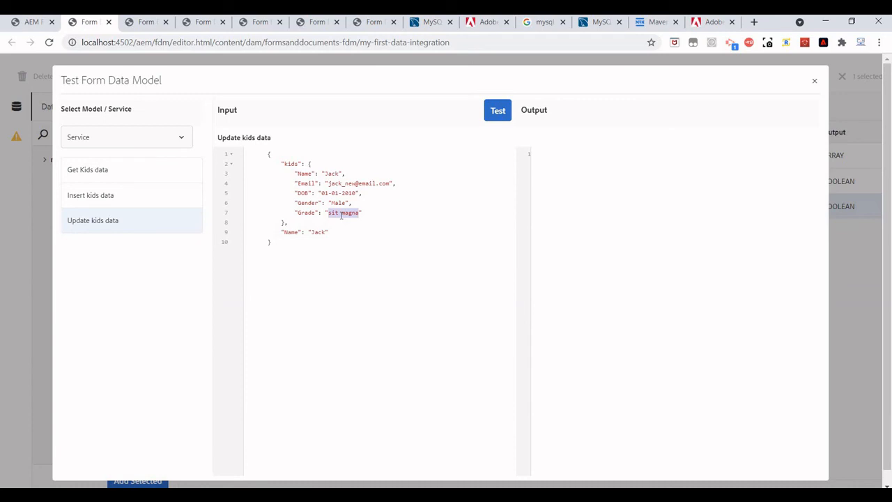
pyautogui.write('Secon')
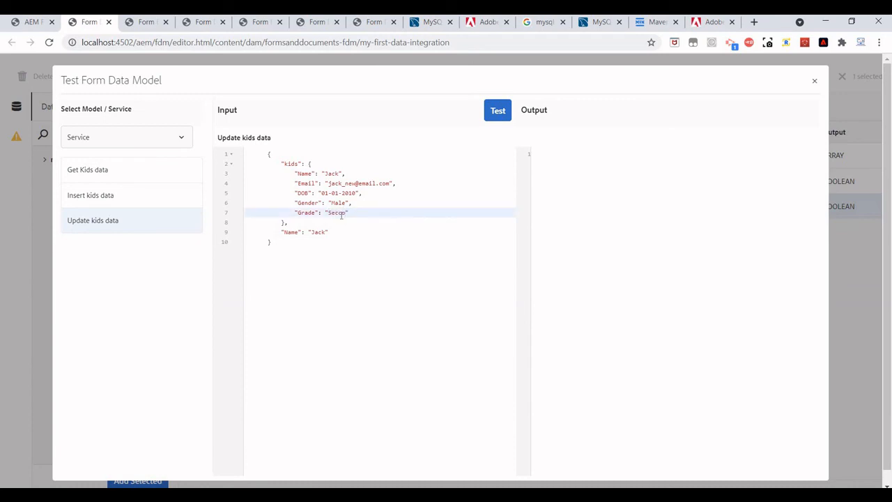
pyautogui.press('BackSpace')
pyautogui.press('BackSpace')
pyautogui.write('ond"')
pyautogui.moveTo(291, 221); pyautogui.dragTo(281, 163)
pyautogui.click(492, 111)
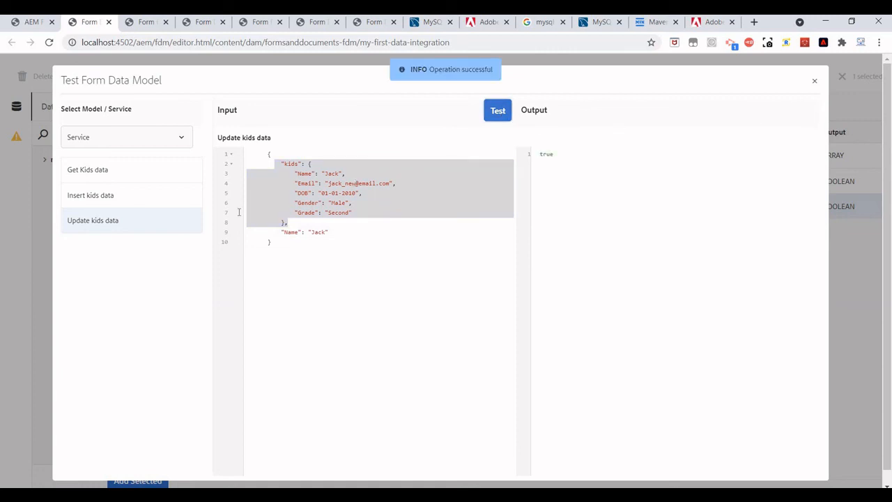
# Rerun "select * from Kids;" in MySQL Workbench to check the updated row, and close the form data model test.
pyautogui.hotkey('alt', 'Tab')
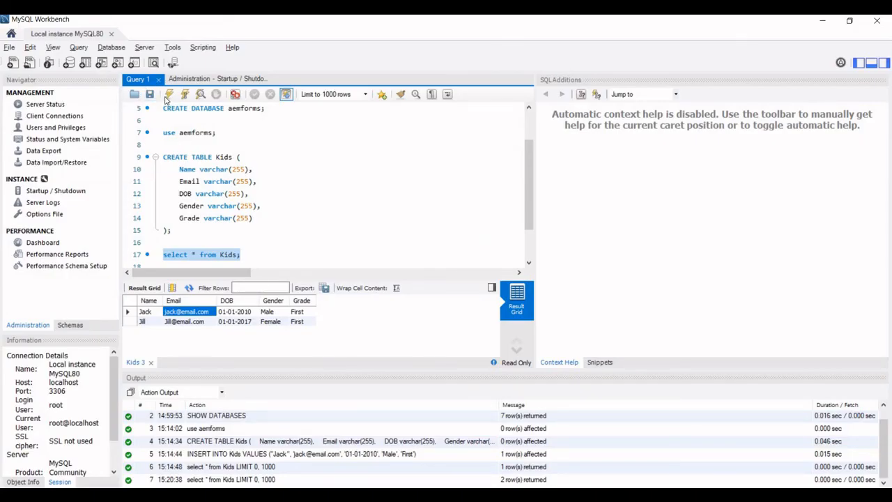
pyautogui.click(168, 94)
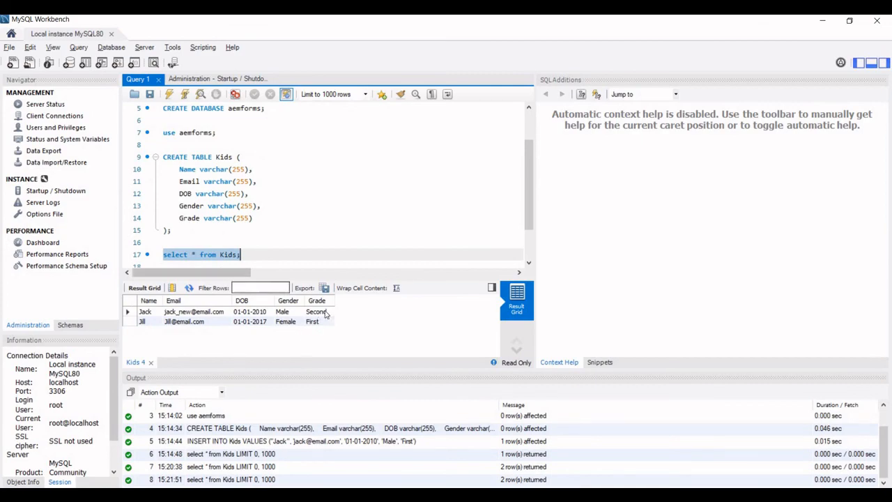
pyautogui.hotkey('alt', 'Tab')
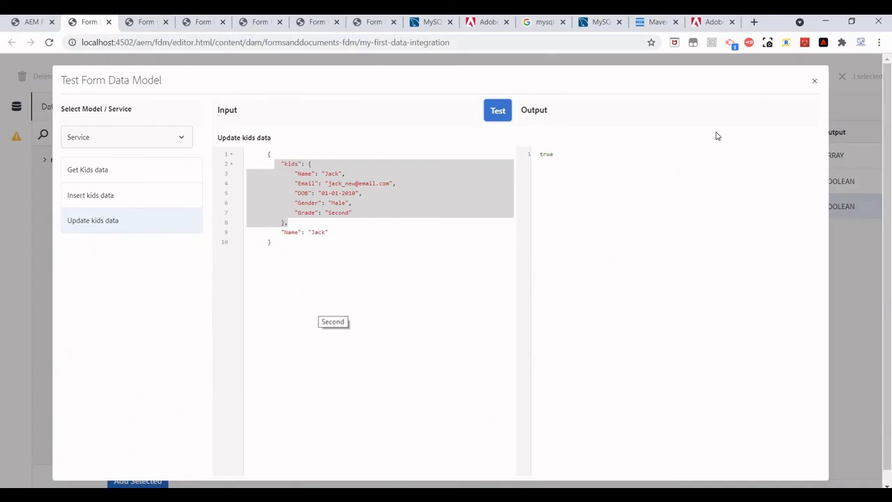
pyautogui.click(817, 83)
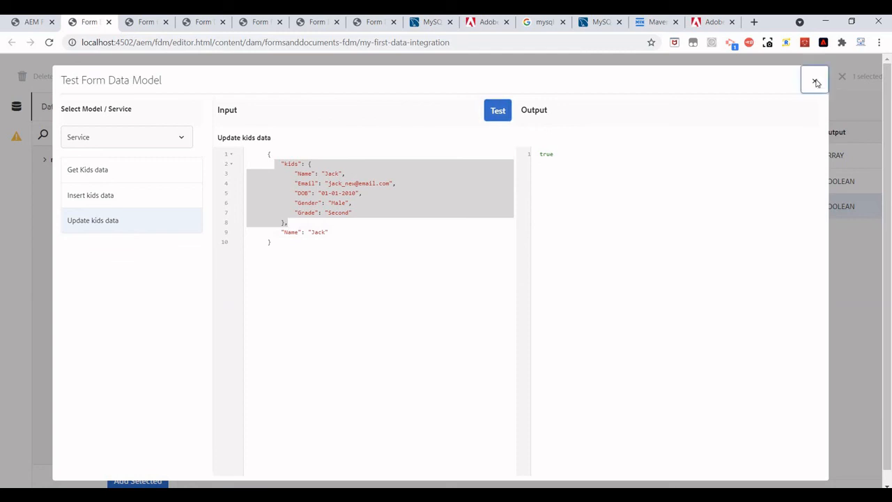